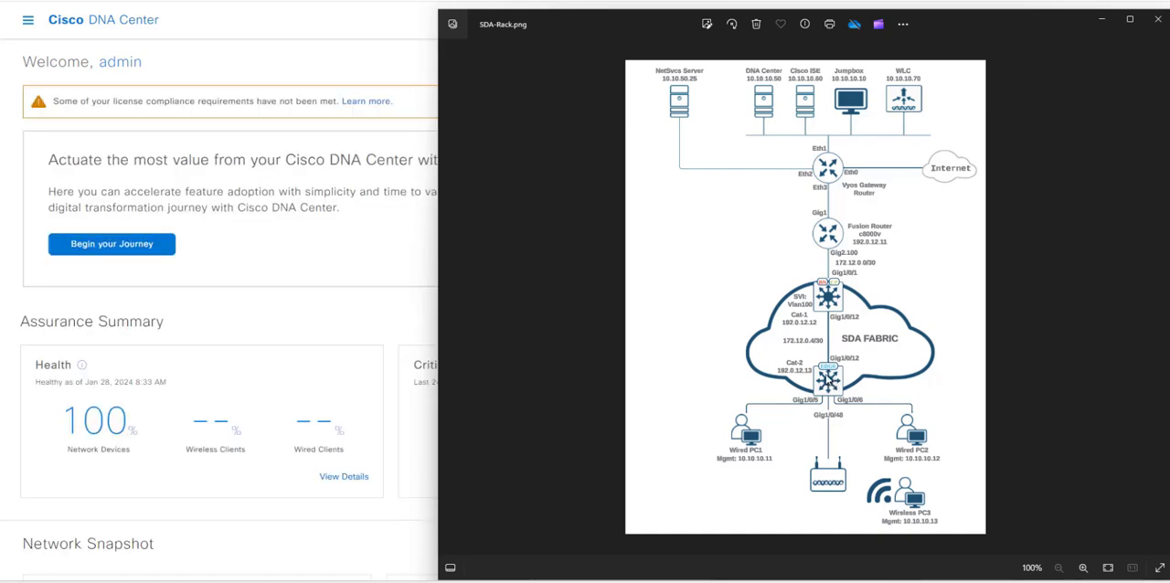
Step: Minimize the topology diagram, switch to the Cat-2 console in SecureCRT, and enter privileged mode with the enable password
{"action": "left_click", "coordinate": [1102, 22]}
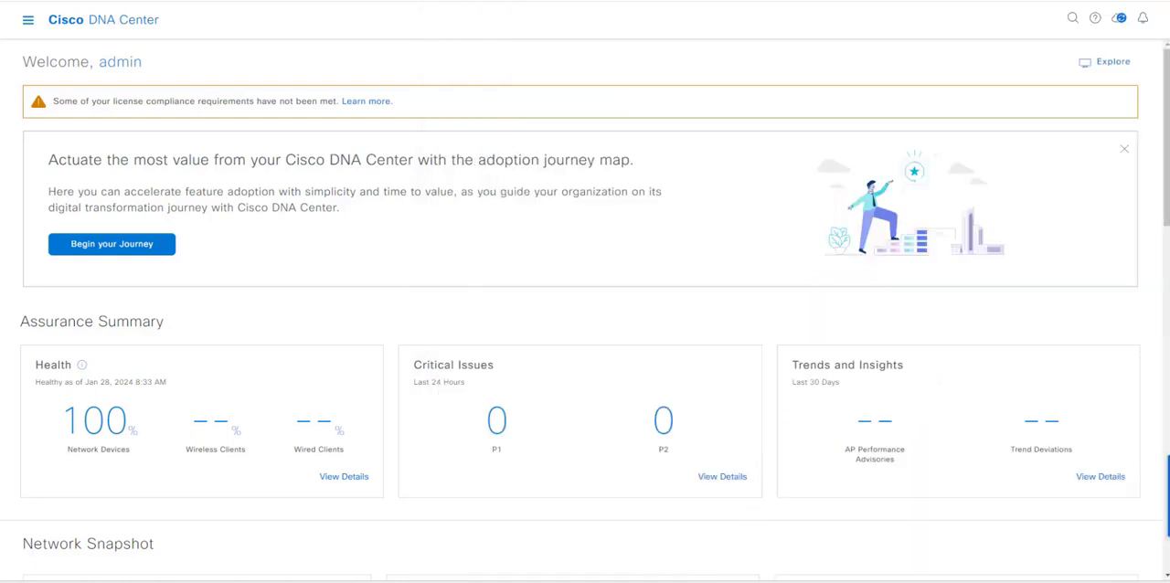
{"action": "key", "text": "alt+Tab"}
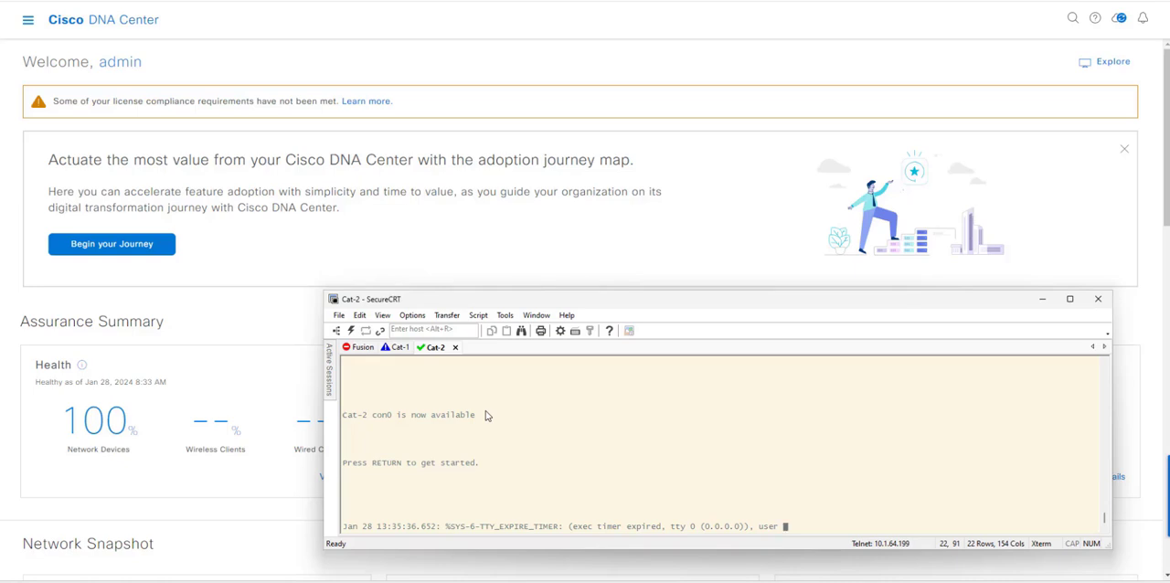
{"action": "key", "text": "Return"}
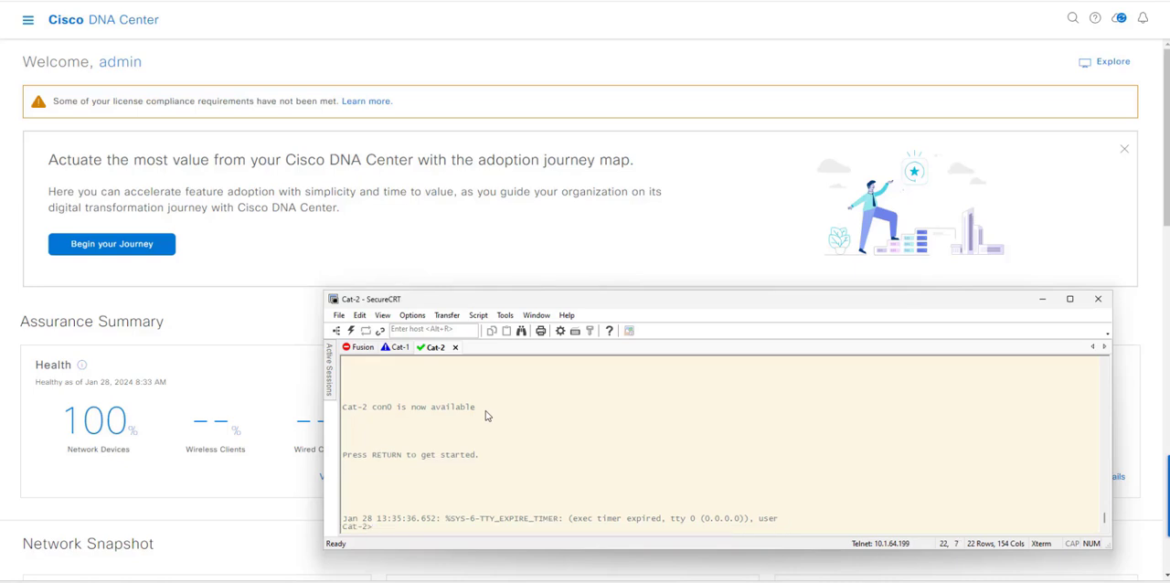
{"action": "type", "text": "shen sh r"}
{"action": "key", "text": "BackSpace"}
{"action": "key", "text": "BackSpace"}
{"action": "key", "text": "Return"}
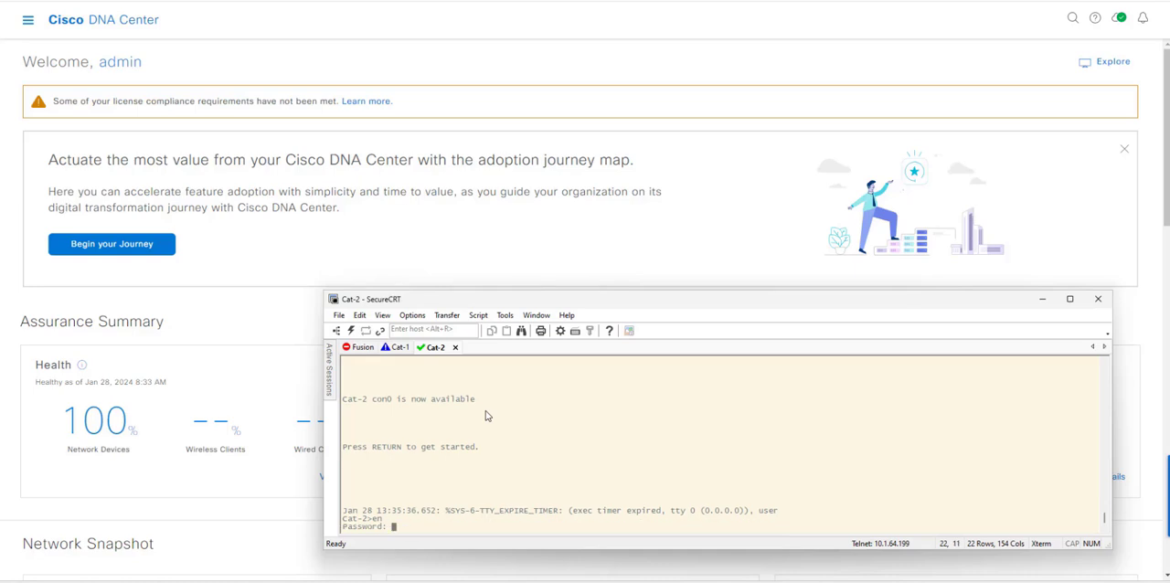
{"action": "key", "text": "Return"}
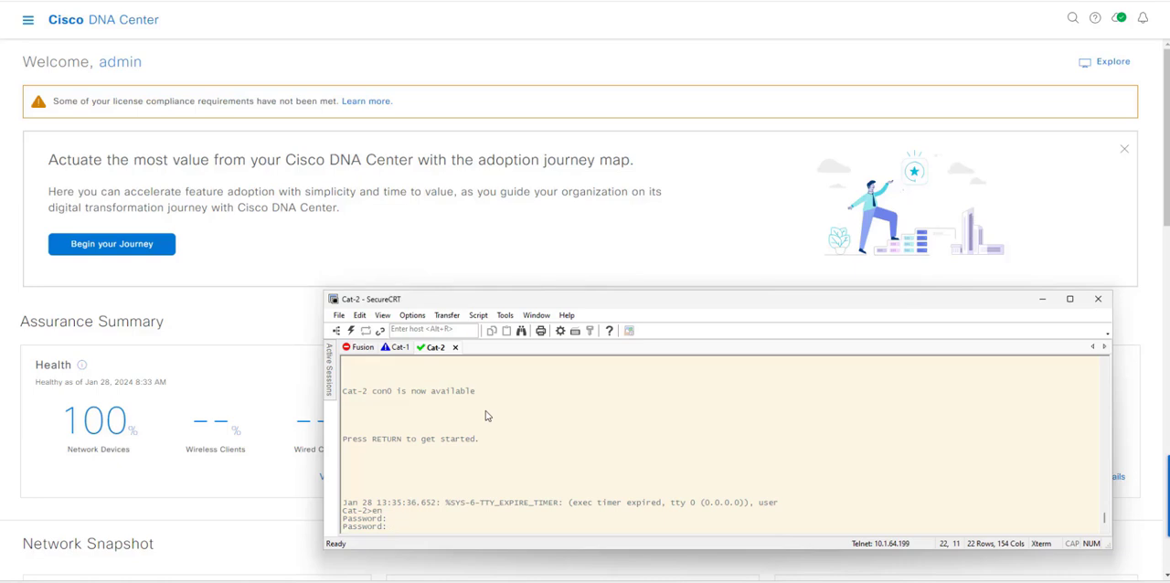
{"action": "key", "text": "Return"}
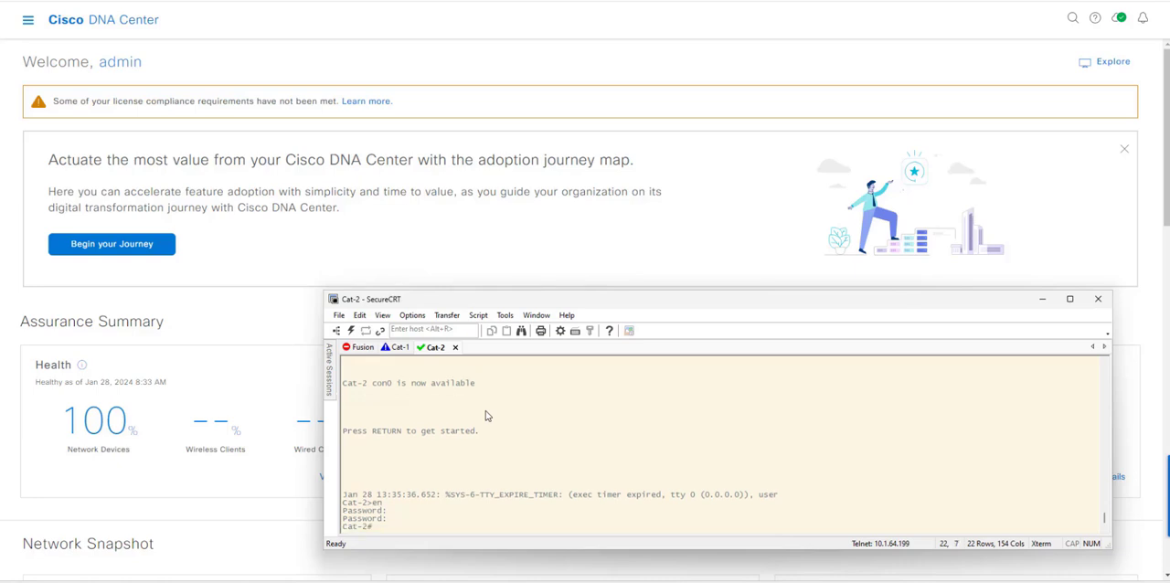
Step: Display the lisp and isis sections of Cat-2's running configuration
{"action": "type", "text": "sh run | sec lisp"}
{"action": "key", "text": "Return"}
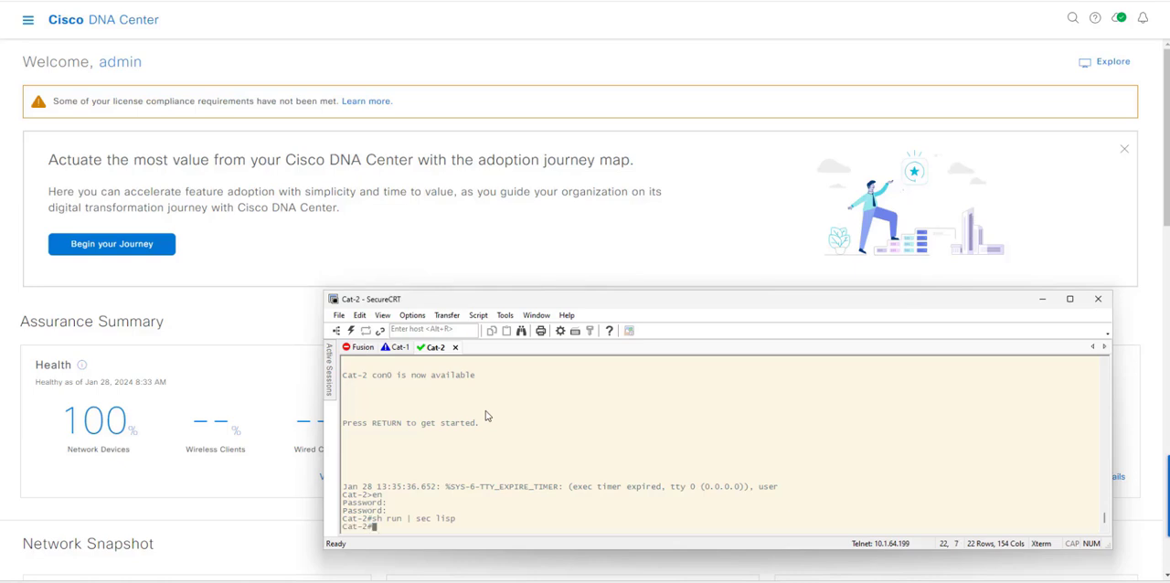
{"action": "type", "text": "sh run | sec isis"}
{"action": "key", "text": "Return"}
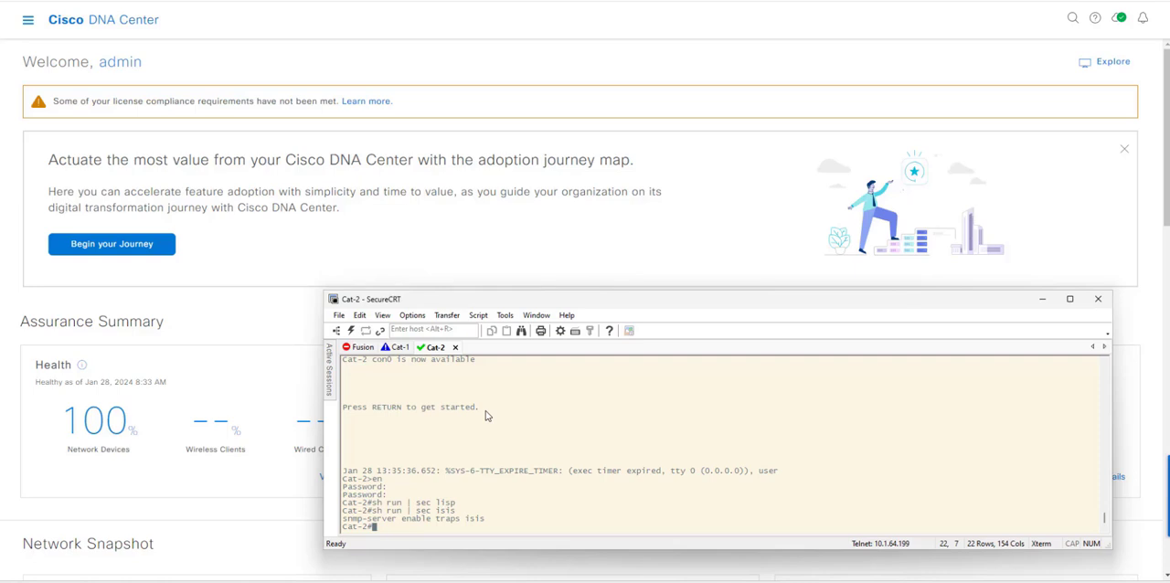
Step: Display the vrf and aaa sections of Cat-2's running configuration
{"action": "type", "text": "sh run | sec vrf"}
{"action": "key", "text": "Return"}
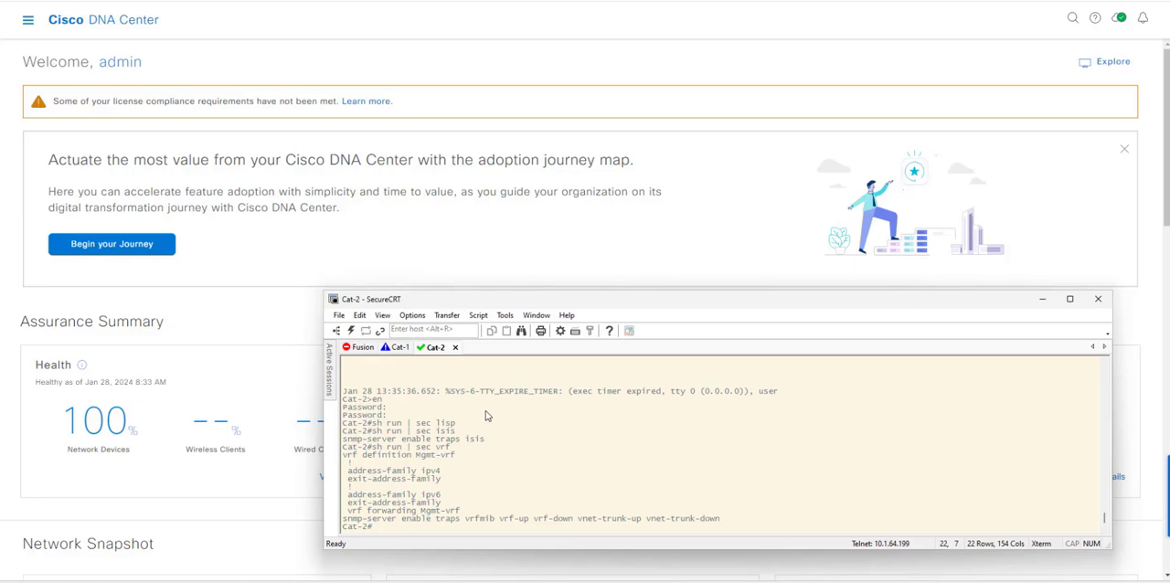
{"action": "type", "text": "sh run | sec aaa"}
{"action": "key", "text": "Return"}
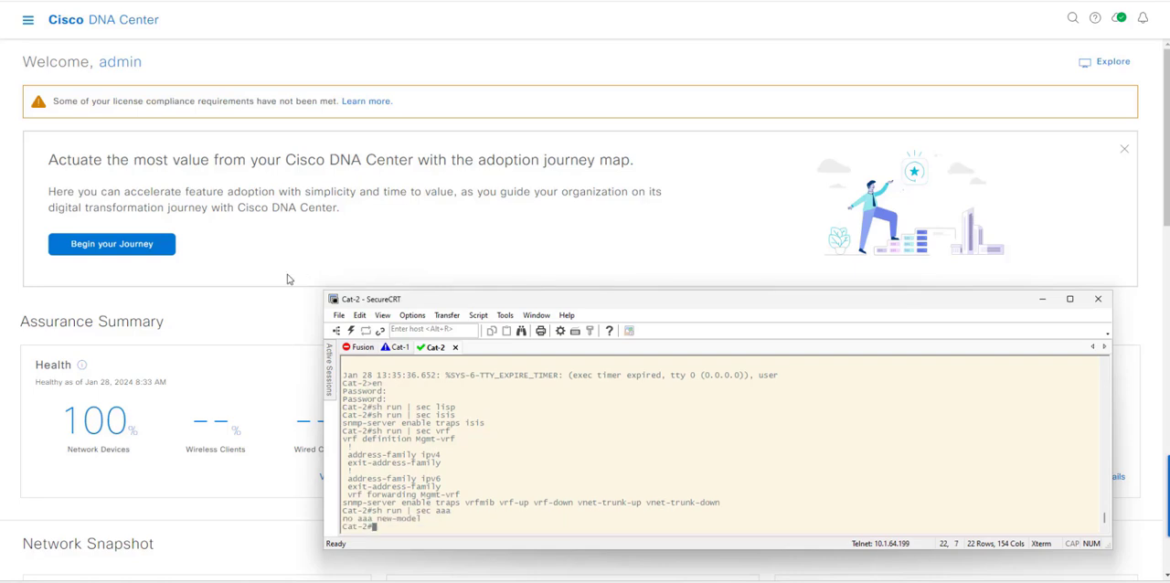
Step: Switch to Cisco DNA Center and open the provisioning inventory of network devices
{"action": "left_click", "coordinate": [265, 250]}
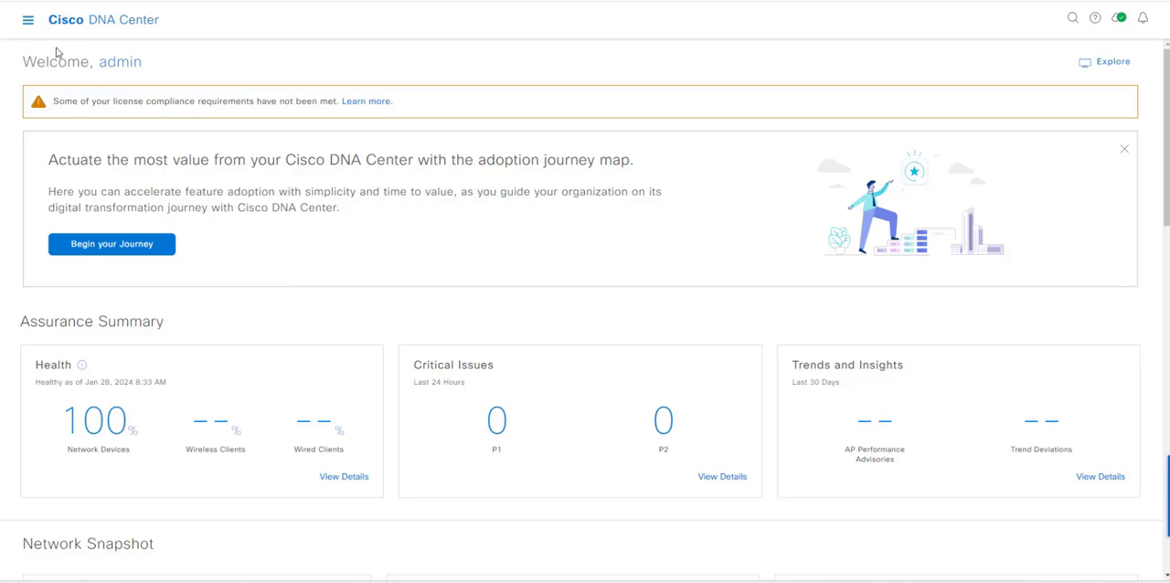
{"action": "left_click", "coordinate": [29, 22]}
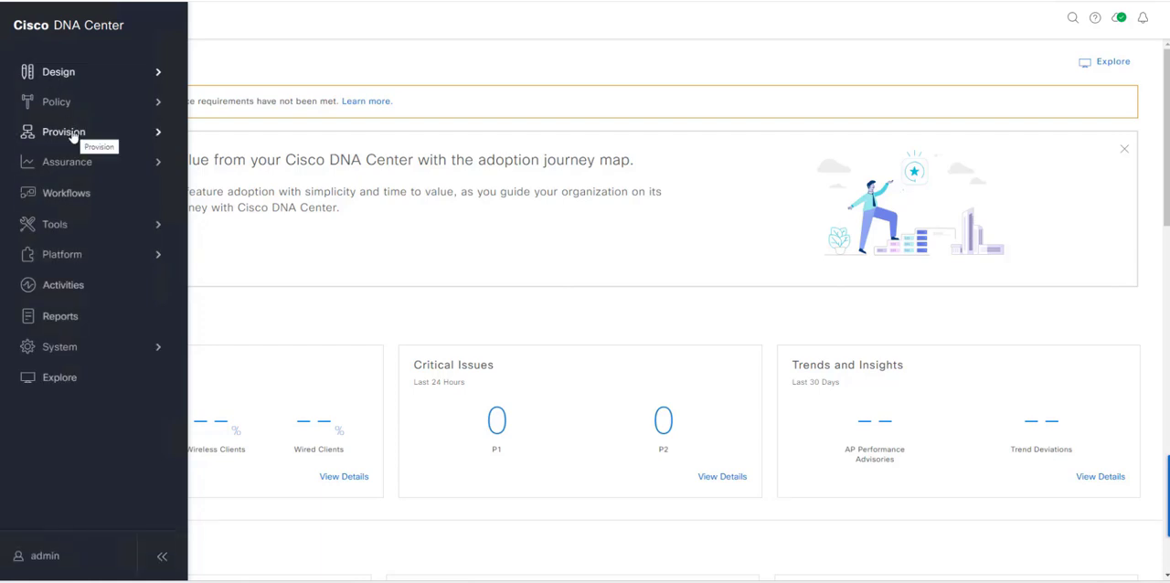
{"action": "left_click", "coordinate": [73, 134]}
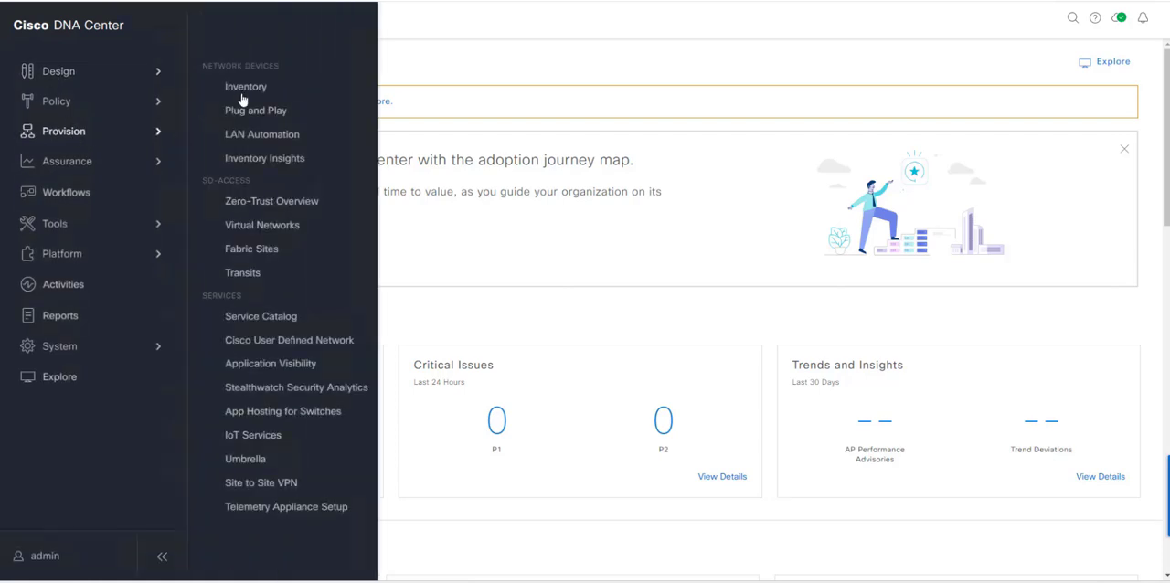
{"action": "left_click", "coordinate": [245, 94]}
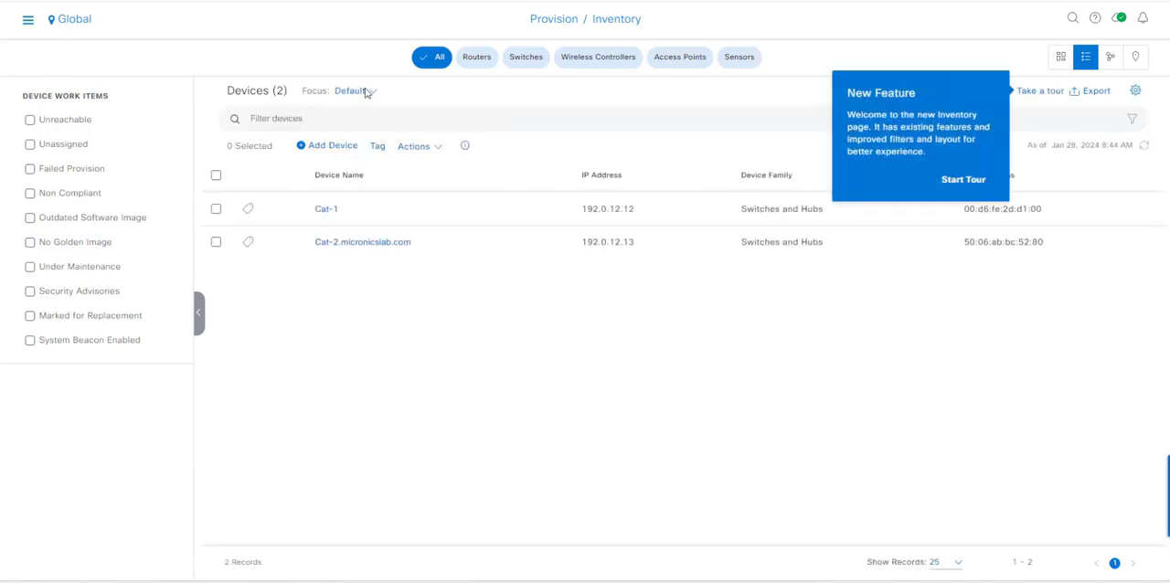
Step: Set the inventory's site to SJC04-FLOOR1 under Global, United_States, California, San_Jose, SJC04
{"action": "left_click", "coordinate": [74, 22]}
{"action": "left_click", "coordinate": [47, 147]}
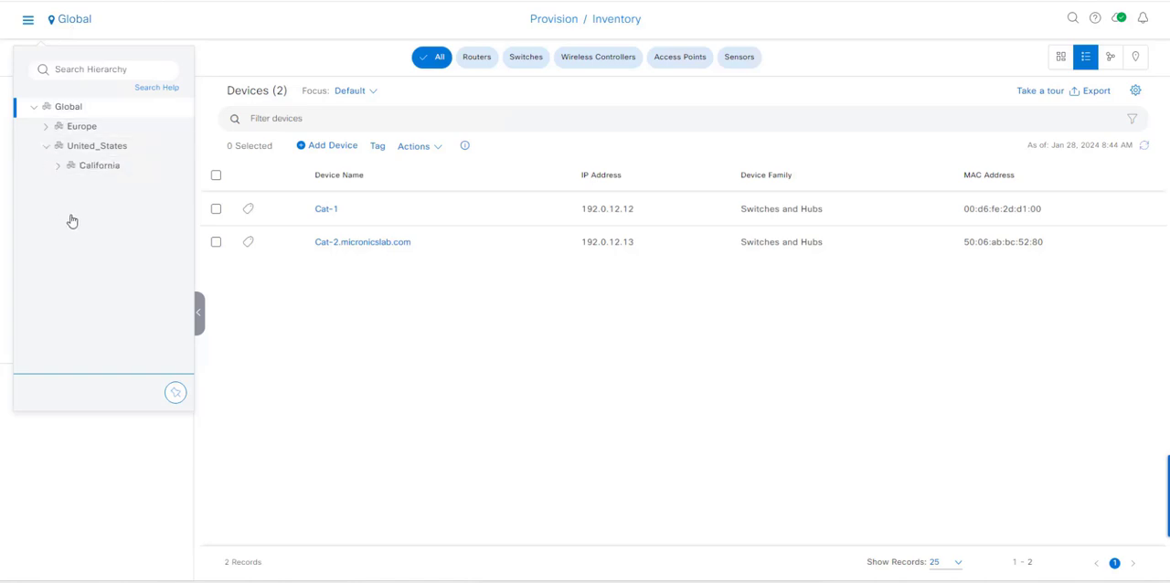
{"action": "left_click", "coordinate": [58, 166]}
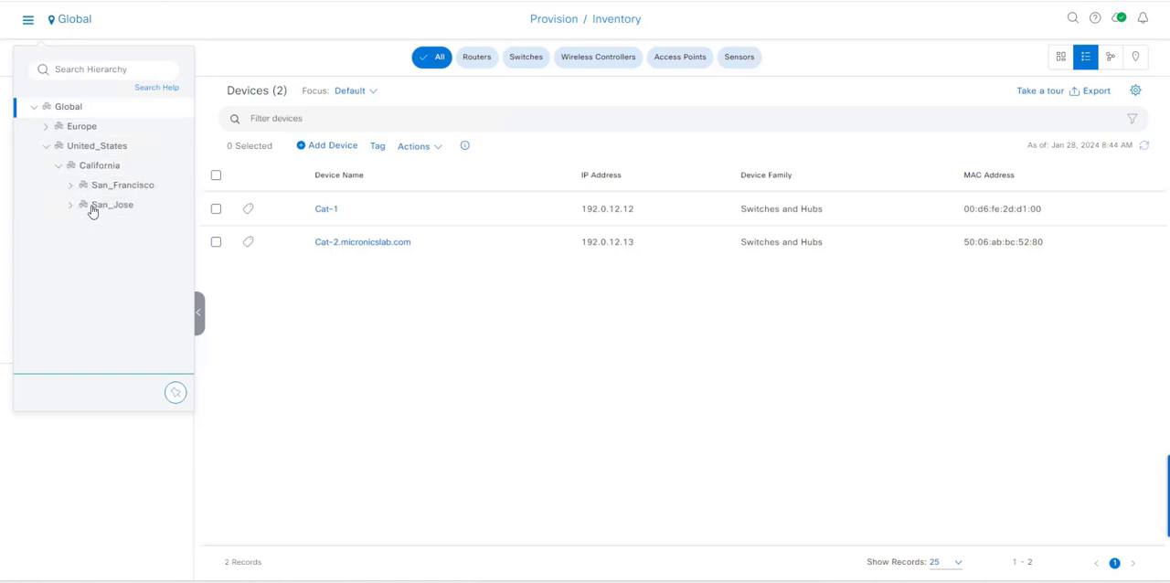
{"action": "left_click", "coordinate": [70, 207]}
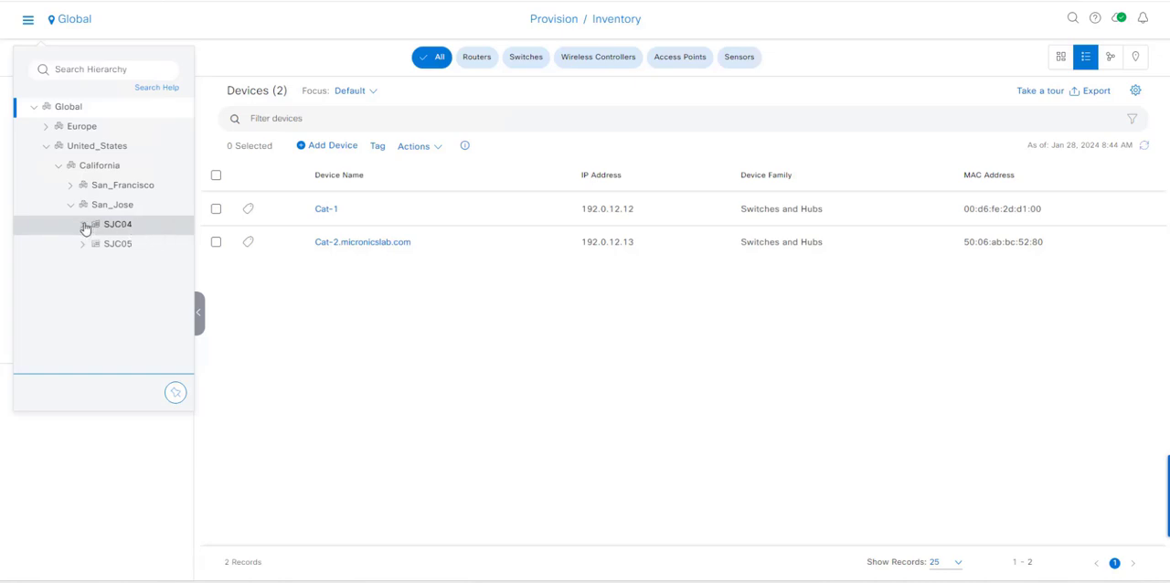
{"action": "left_click", "coordinate": [84, 226]}
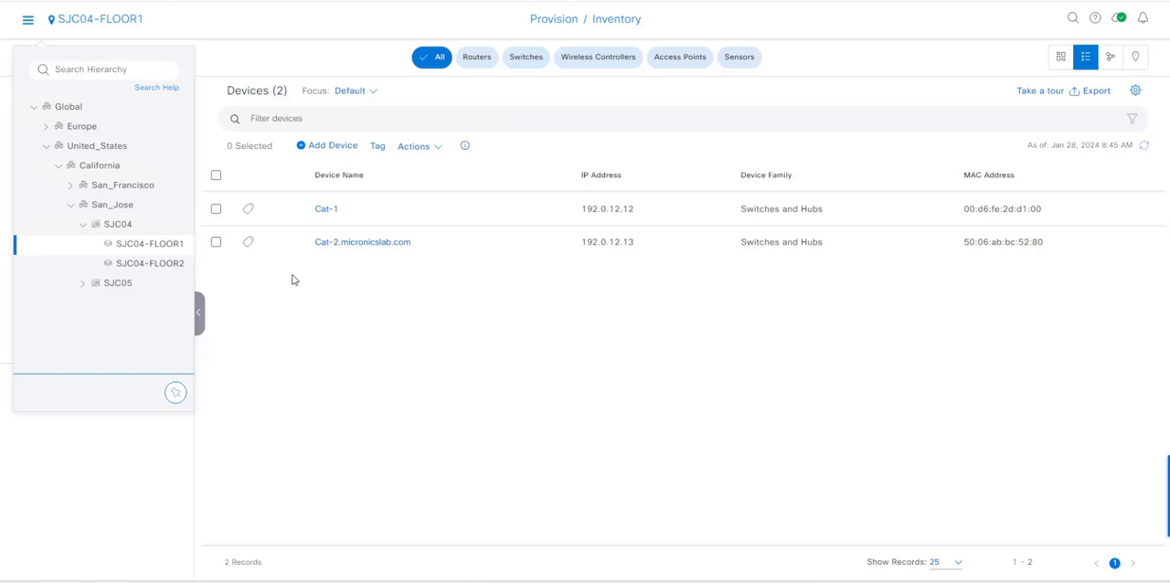
Step: Examine the IP address pools for site SJC04-FLOOR1 in the design network settings, acknowledging the inherited settings notice
{"action": "left_click", "coordinate": [28, 20]}
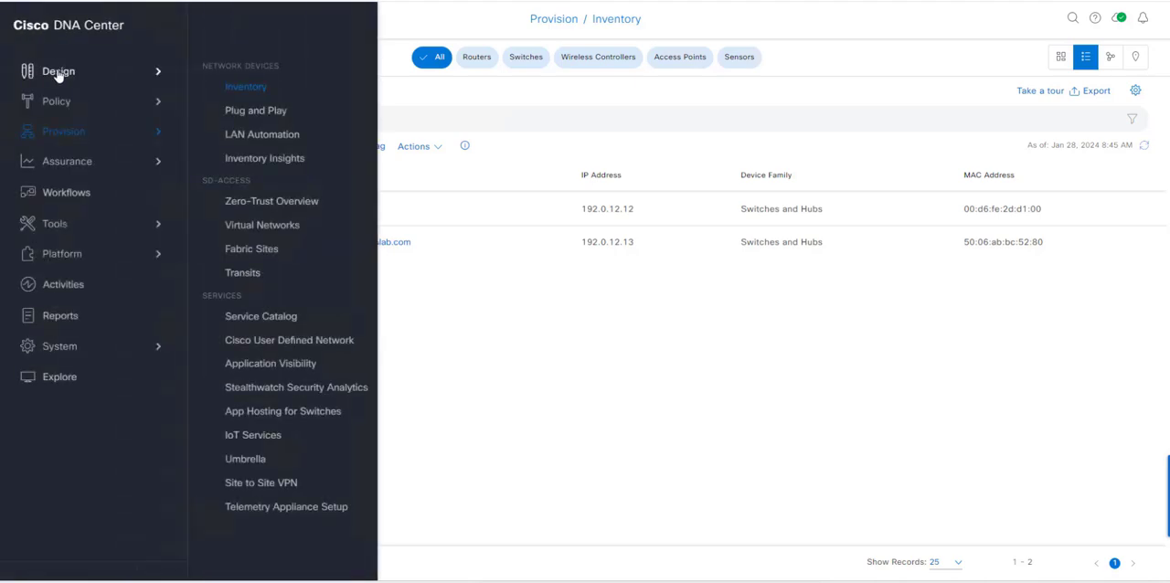
{"action": "mouse_move", "coordinate": [83, 80]}
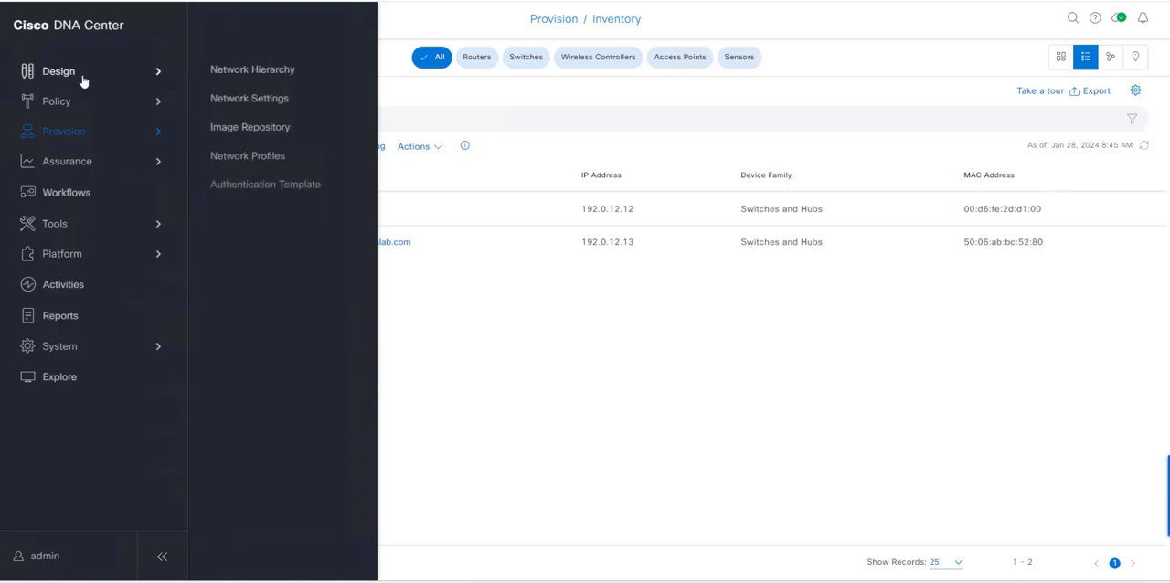
{"action": "left_click", "coordinate": [264, 103]}
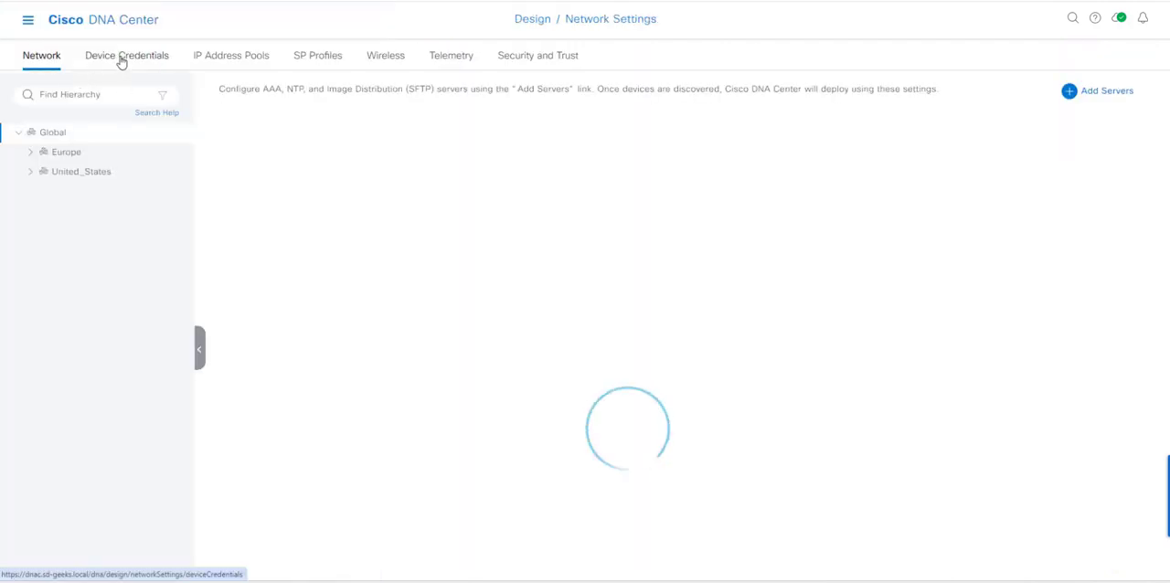
{"action": "left_click", "coordinate": [215, 59]}
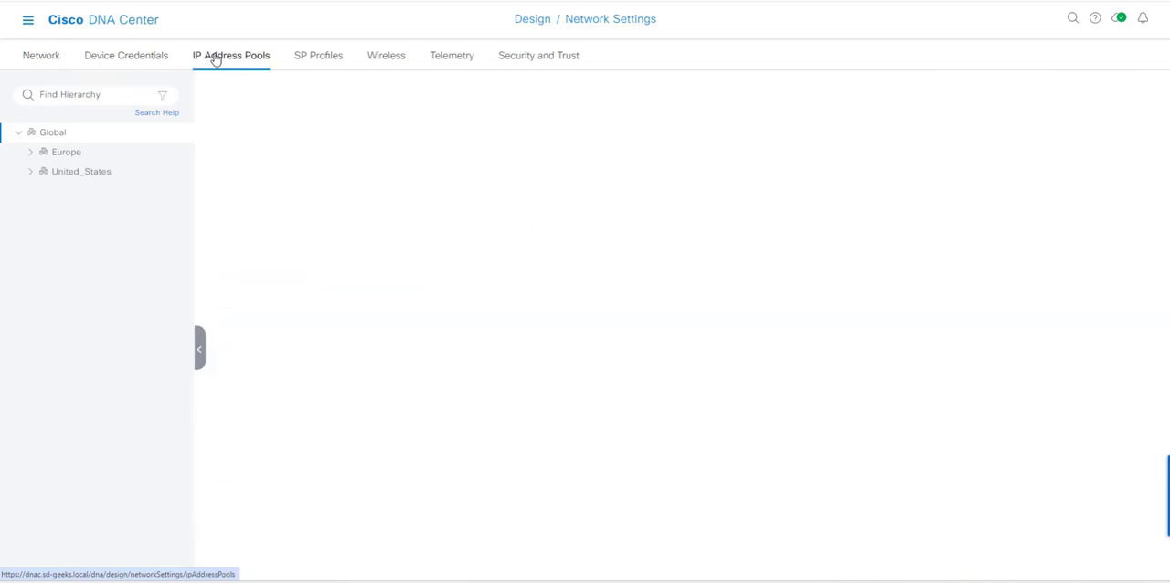
{"action": "left_click", "coordinate": [31, 172]}
{"action": "left_click", "coordinate": [42, 193]}
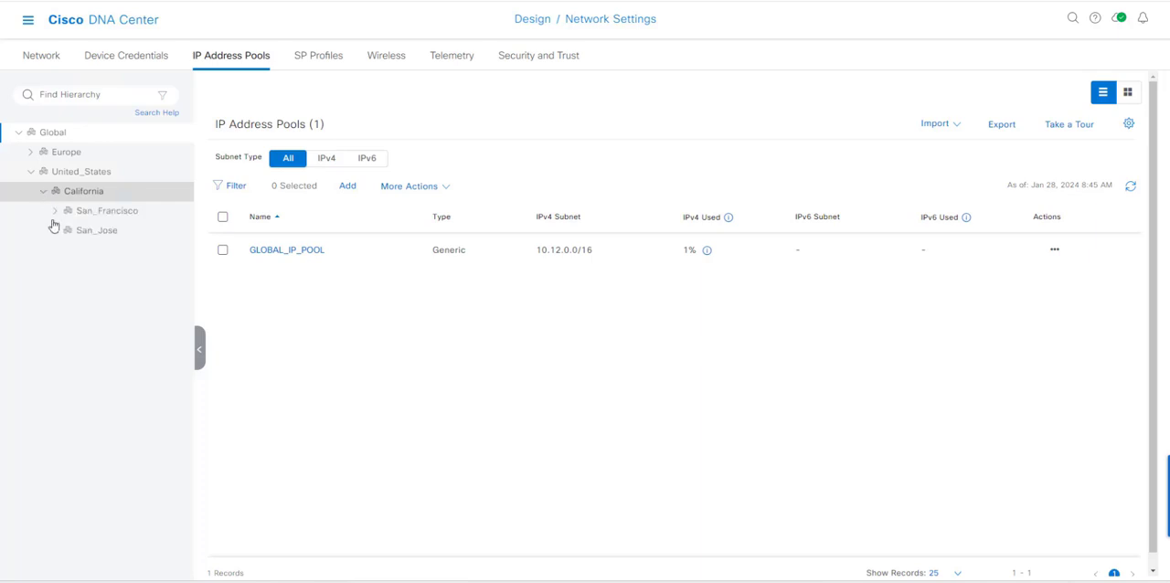
{"action": "left_click", "coordinate": [55, 231]}
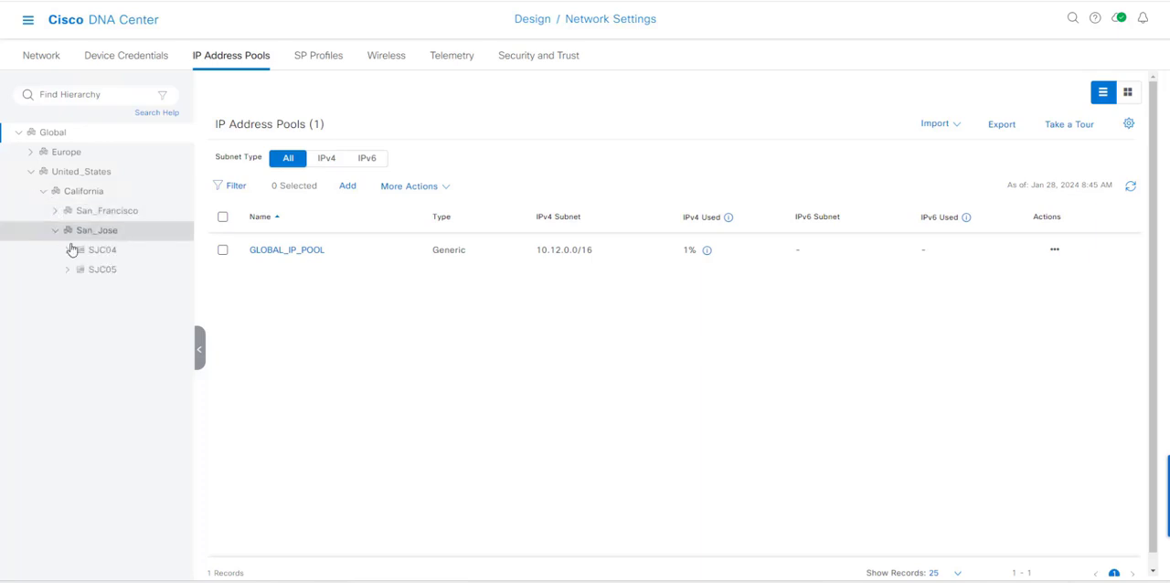
{"action": "left_click", "coordinate": [84, 257]}
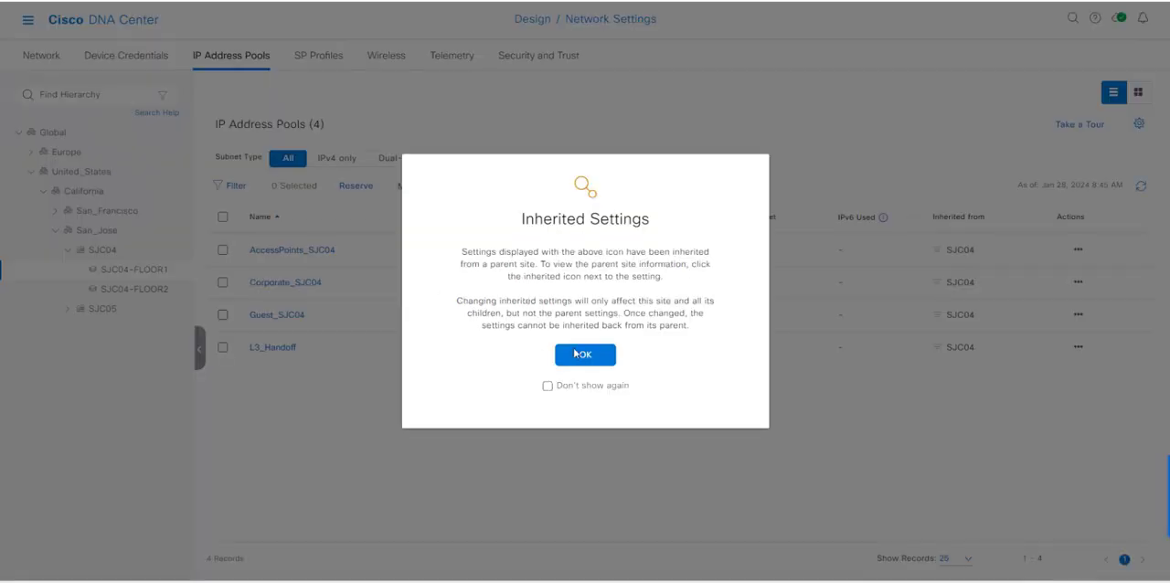
{"action": "left_click", "coordinate": [586, 355]}
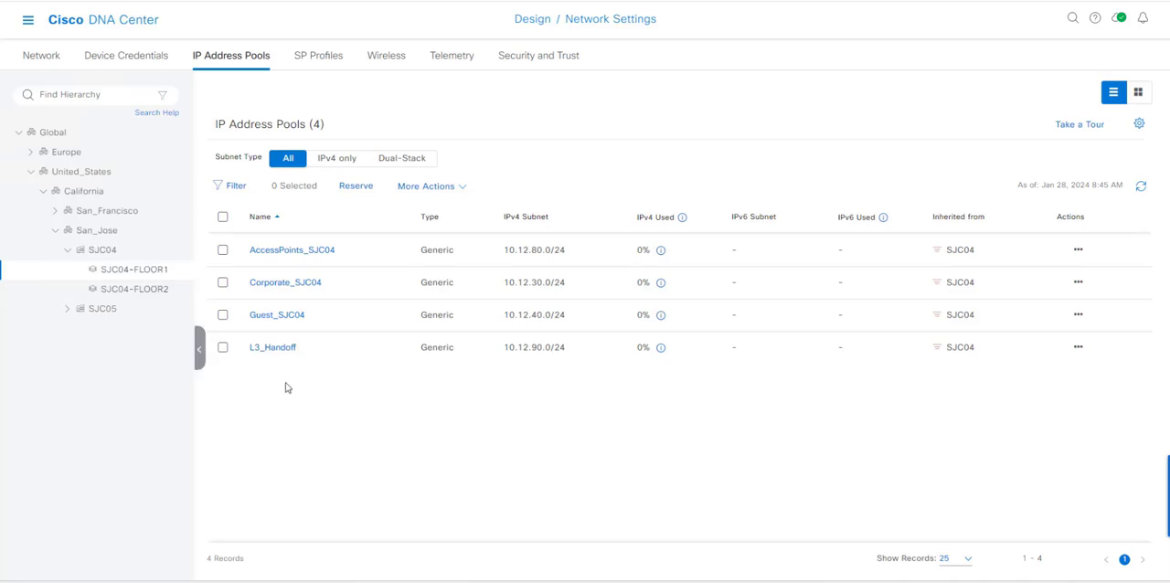
Step: View the device credentials settings for SJC04-FLOOR1 and return to the provisioning inventory
{"action": "left_click", "coordinate": [152, 59]}
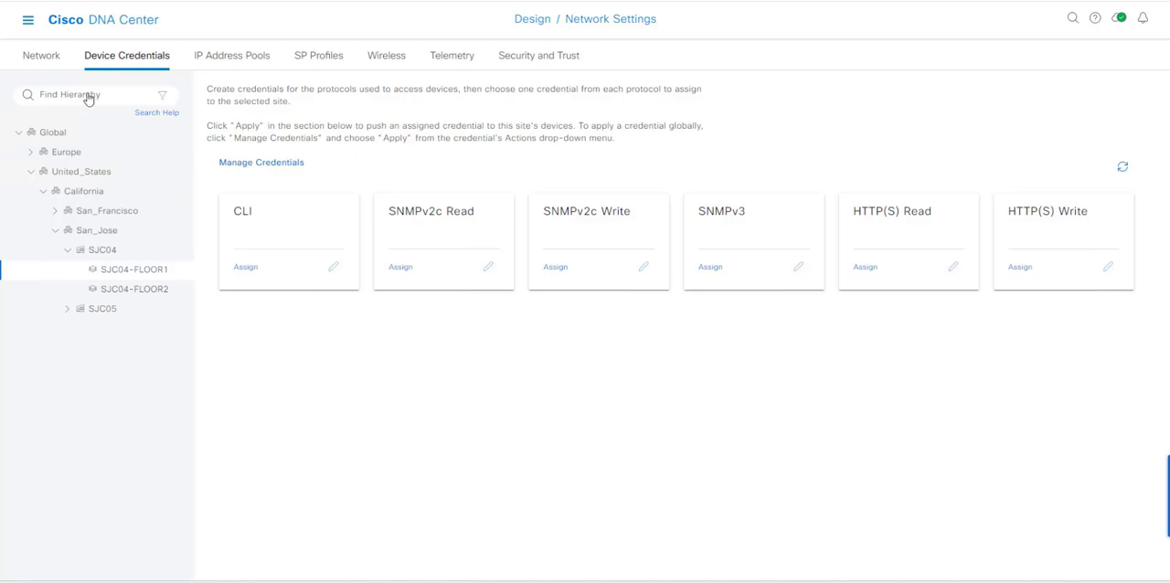
{"action": "left_click", "coordinate": [28, 20]}
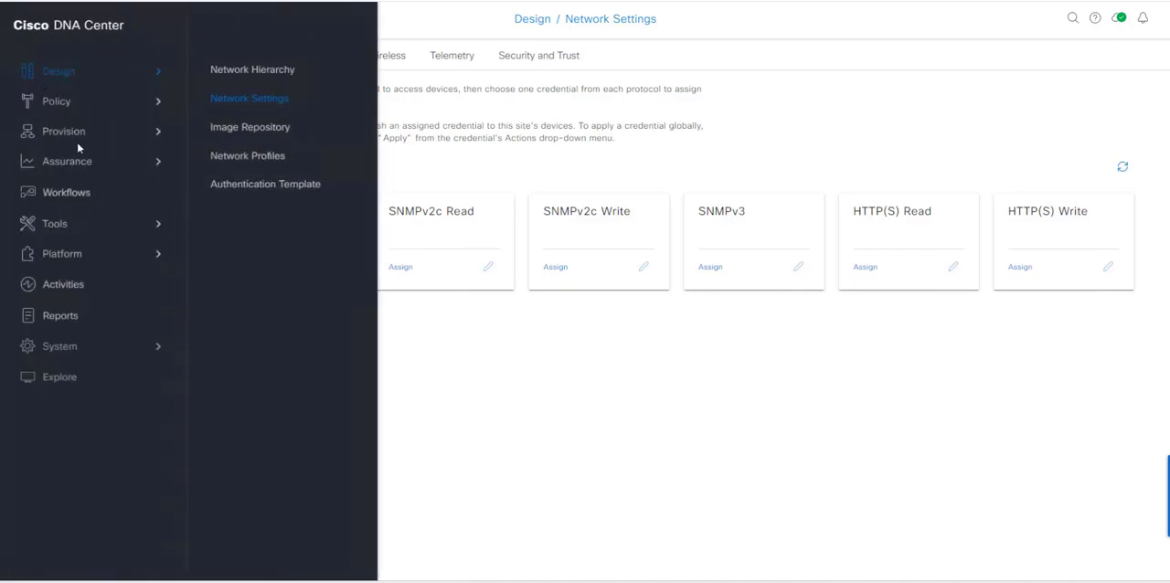
{"action": "mouse_move", "coordinate": [138, 131]}
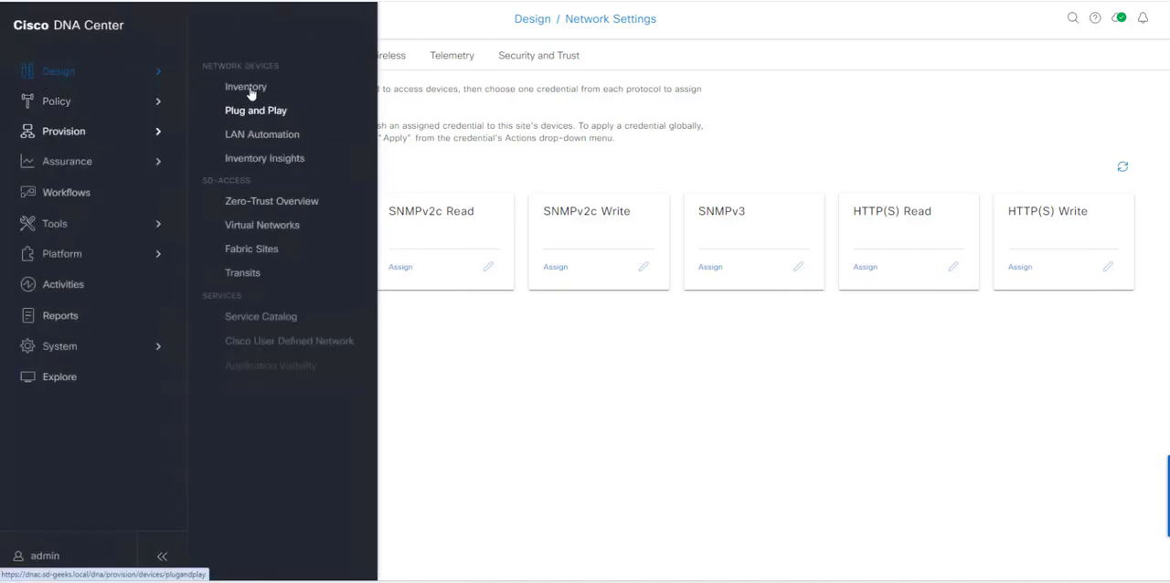
{"action": "left_click", "coordinate": [250, 158]}
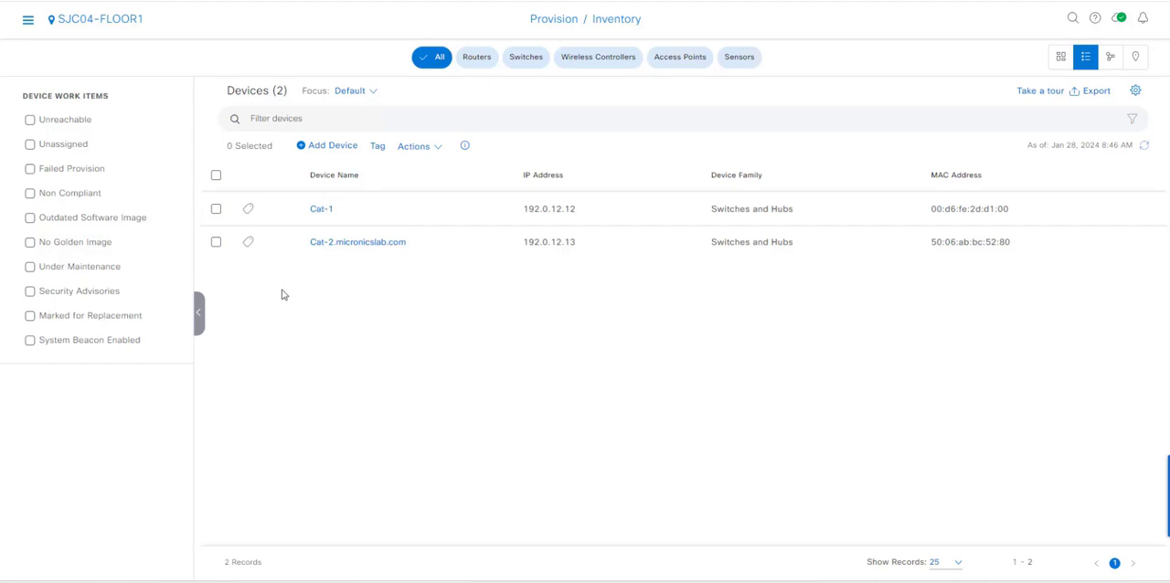
Step: Consult the SDA-Rack.png topology diagram and start the Provision Device workflow for Cat-1 in the inventory
{"action": "left_click", "coordinate": [216, 210]}
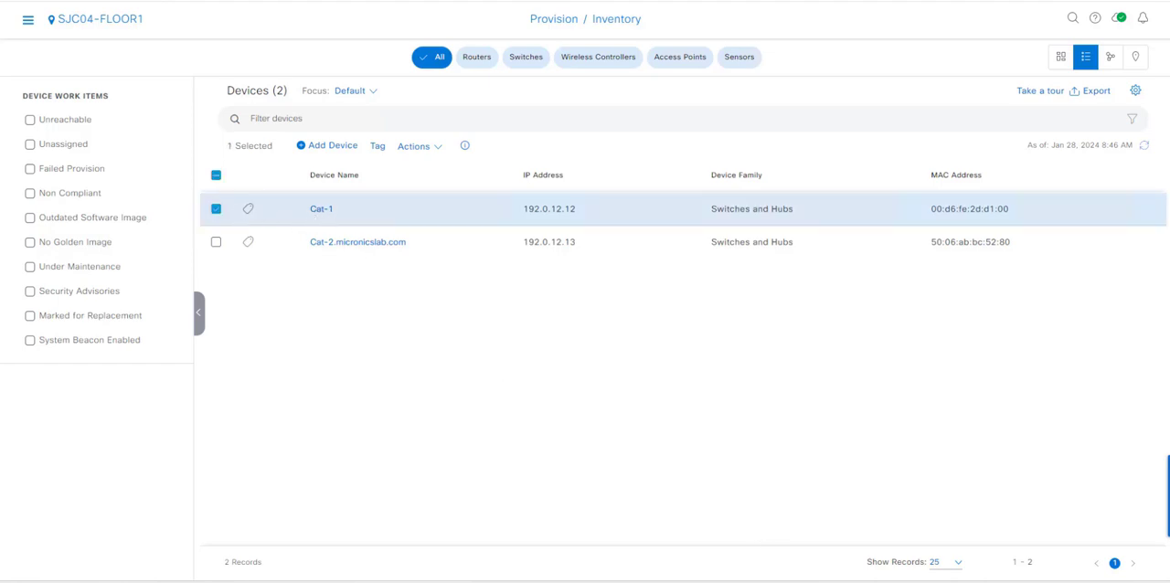
{"action": "key", "text": "alt+Tab"}
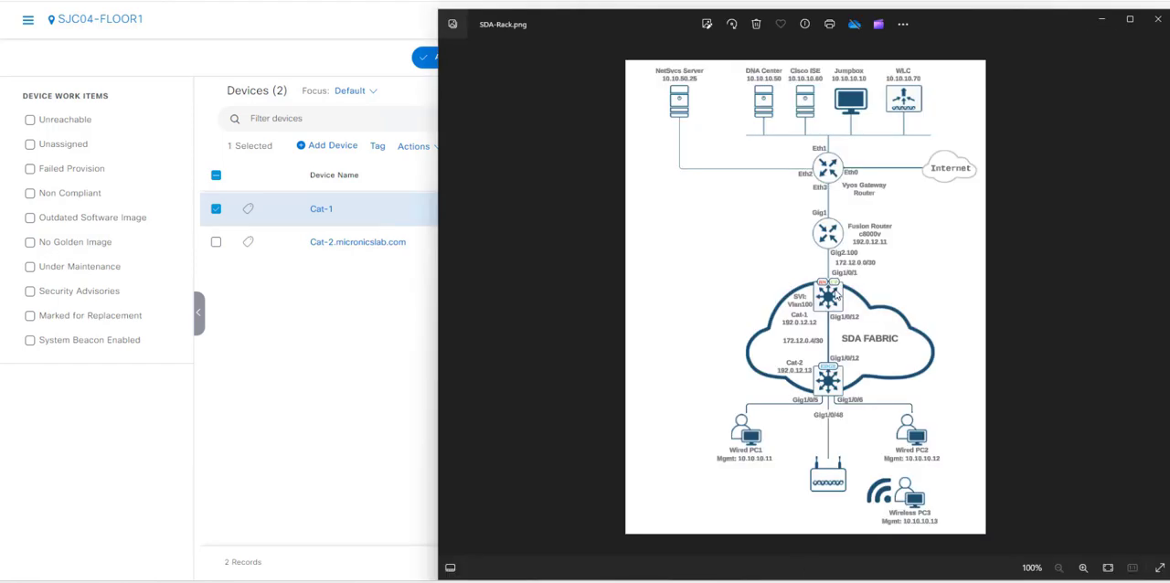
{"action": "left_click", "coordinate": [1101, 18]}
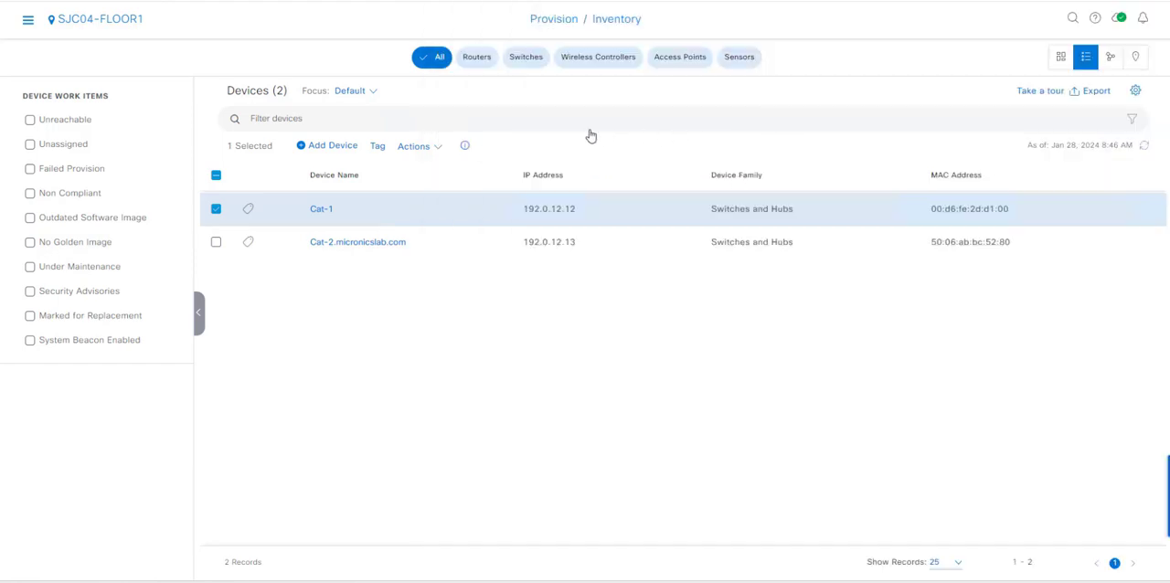
{"action": "left_click", "coordinate": [433, 152]}
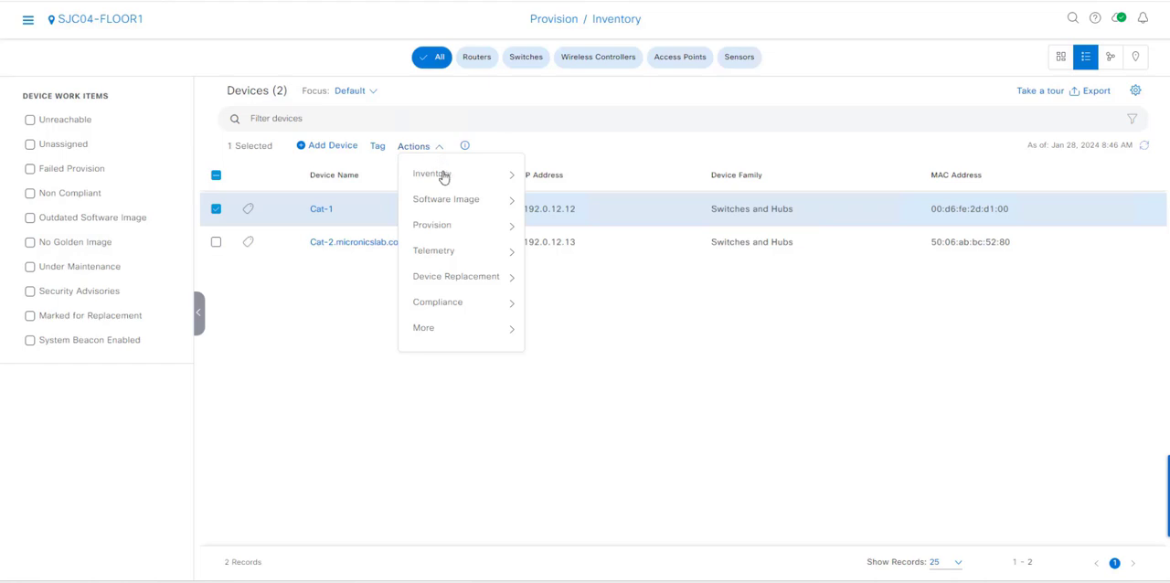
{"action": "mouse_move", "coordinate": [445, 178]}
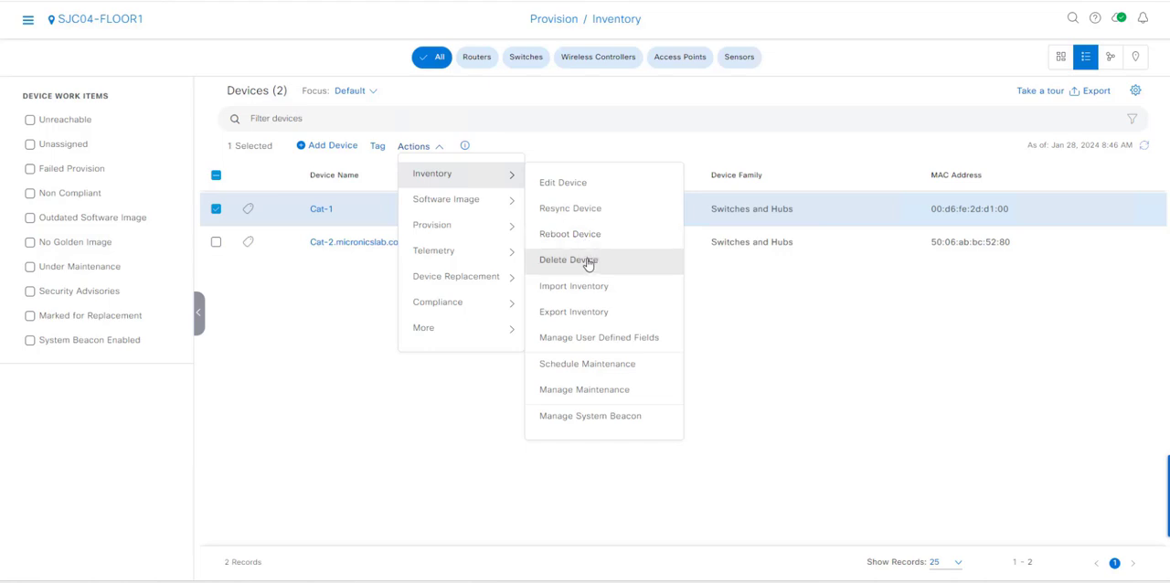
{"action": "mouse_move", "coordinate": [505, 226]}
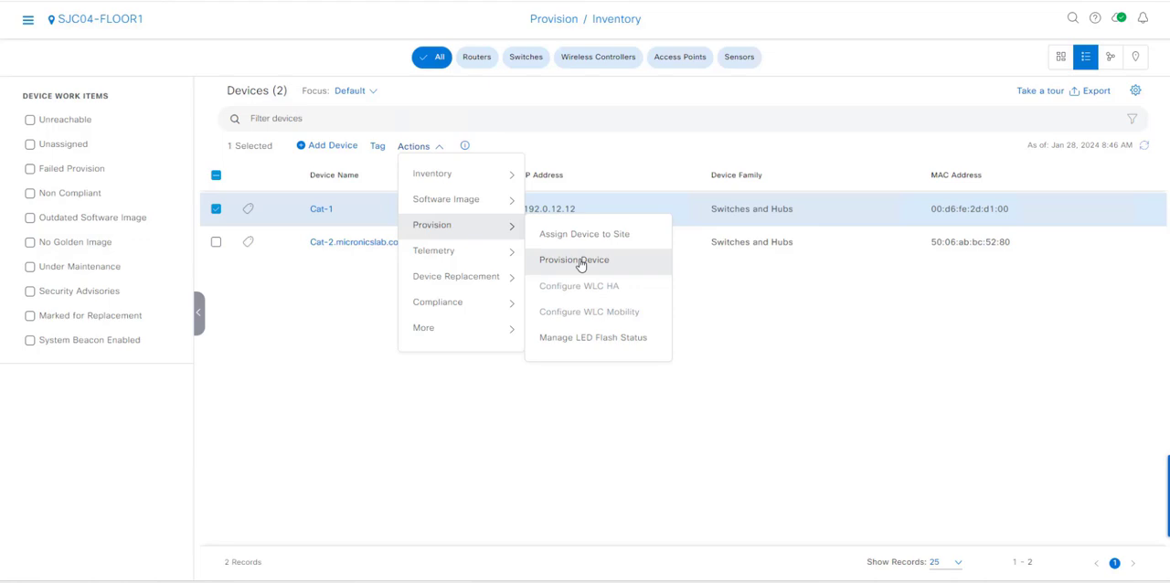
{"action": "left_click", "coordinate": [580, 264]}
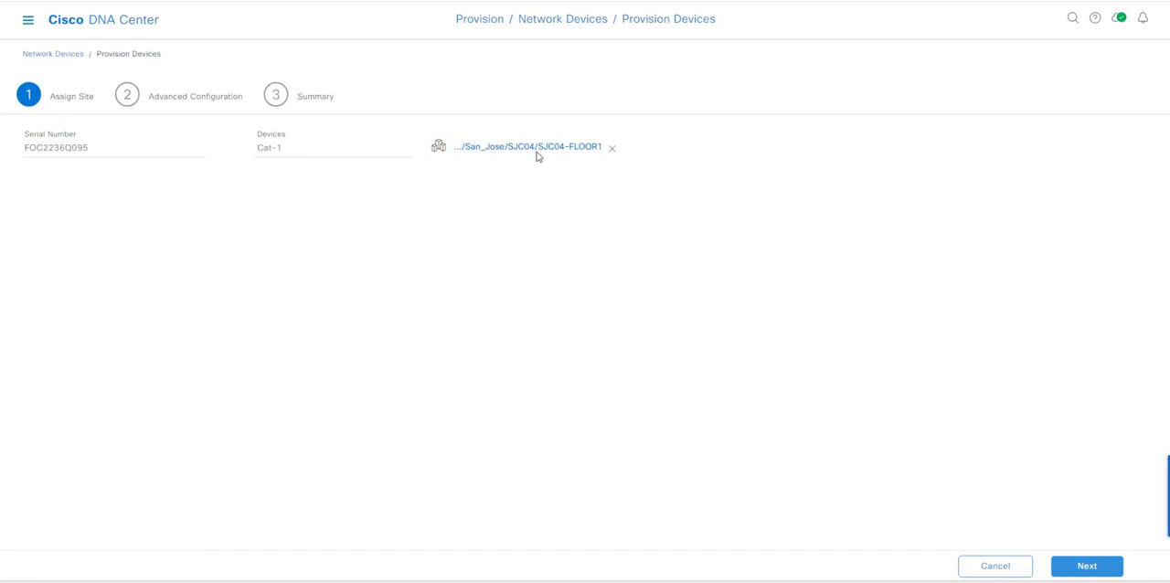
Step: Keep Cat-1's assigned site SJC04-FLOOR1, skip the advanced configuration and review the device and network settings in the provisioning summary
{"action": "left_click", "coordinate": [1093, 568]}
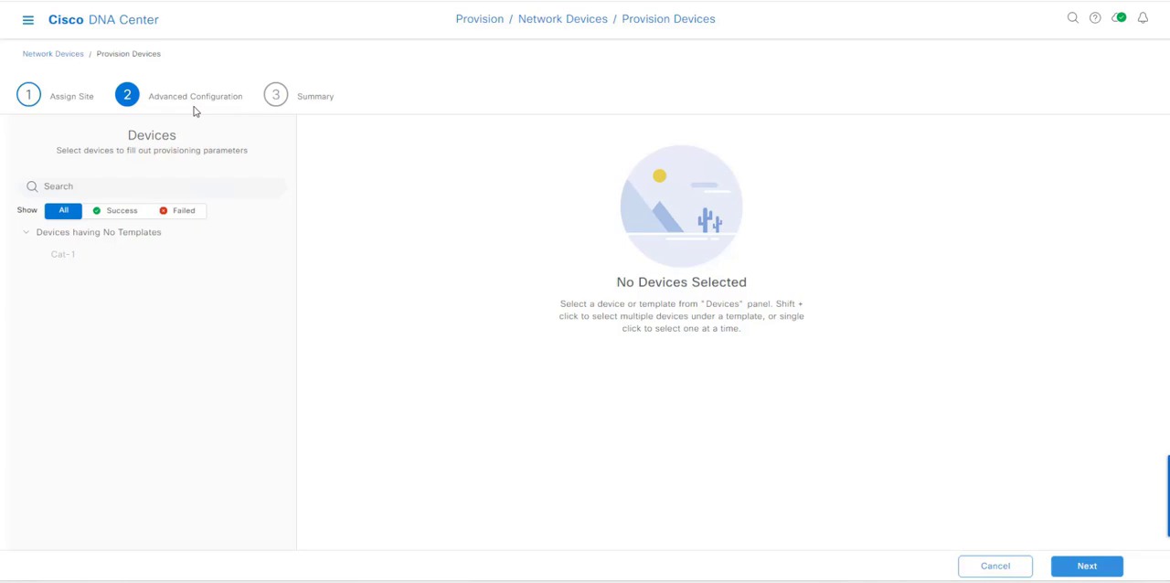
{"action": "mouse_move", "coordinate": [71, 261]}
{"action": "left_click", "coordinate": [1086, 566]}
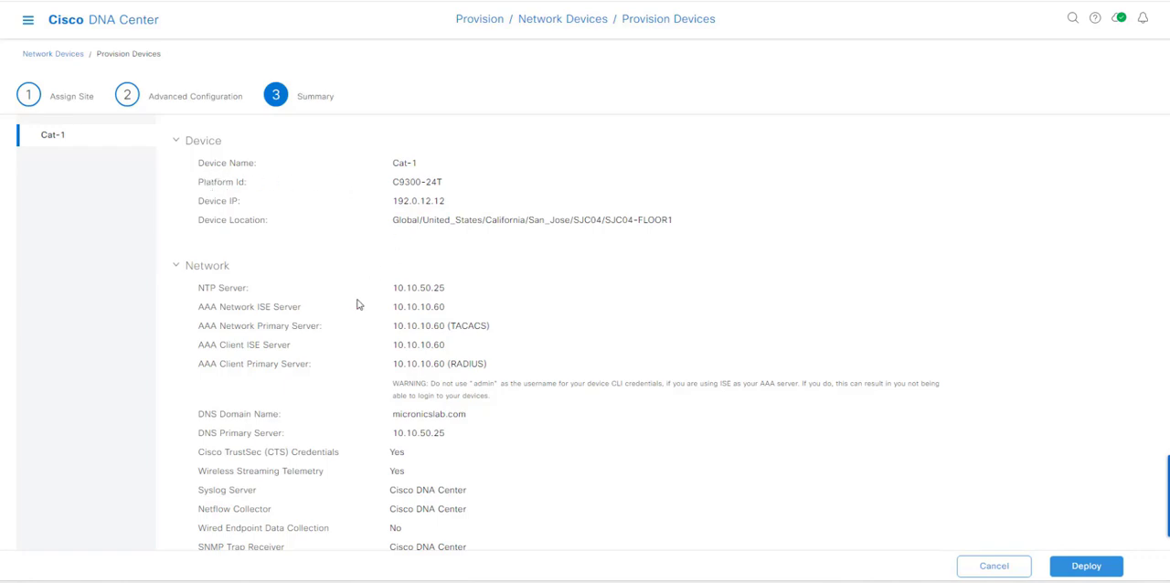
{"action": "scroll", "coordinate": [357, 305], "scroll_direction": "down", "scroll_amount": 1}
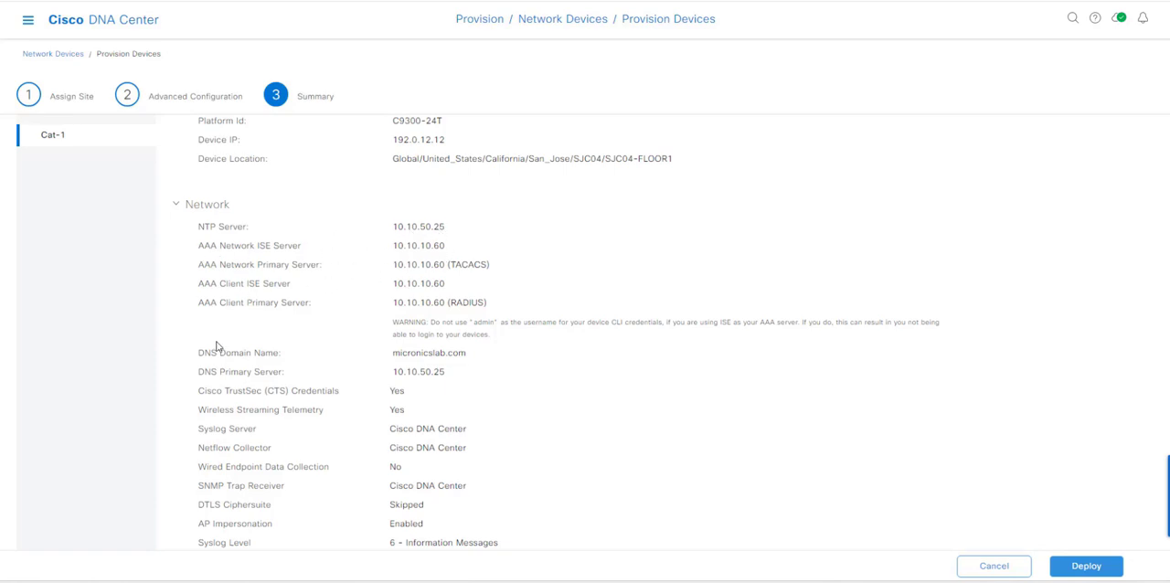
{"action": "scroll", "coordinate": [322, 409], "scroll_direction": "down", "scroll_amount": 1}
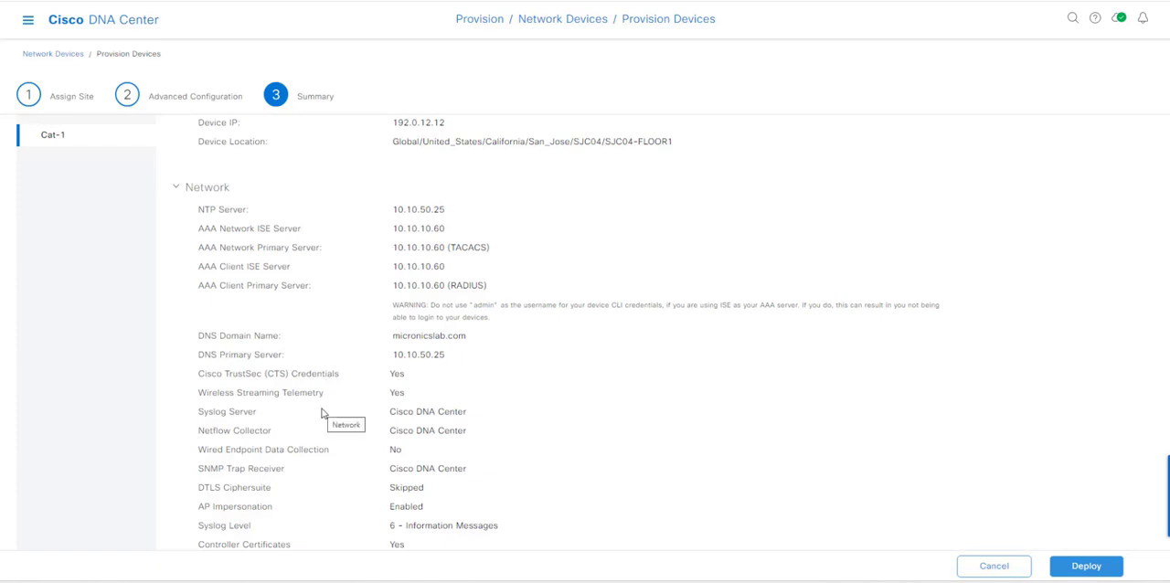
{"action": "scroll", "coordinate": [322, 413], "scroll_direction": "up", "scroll_amount": 3}
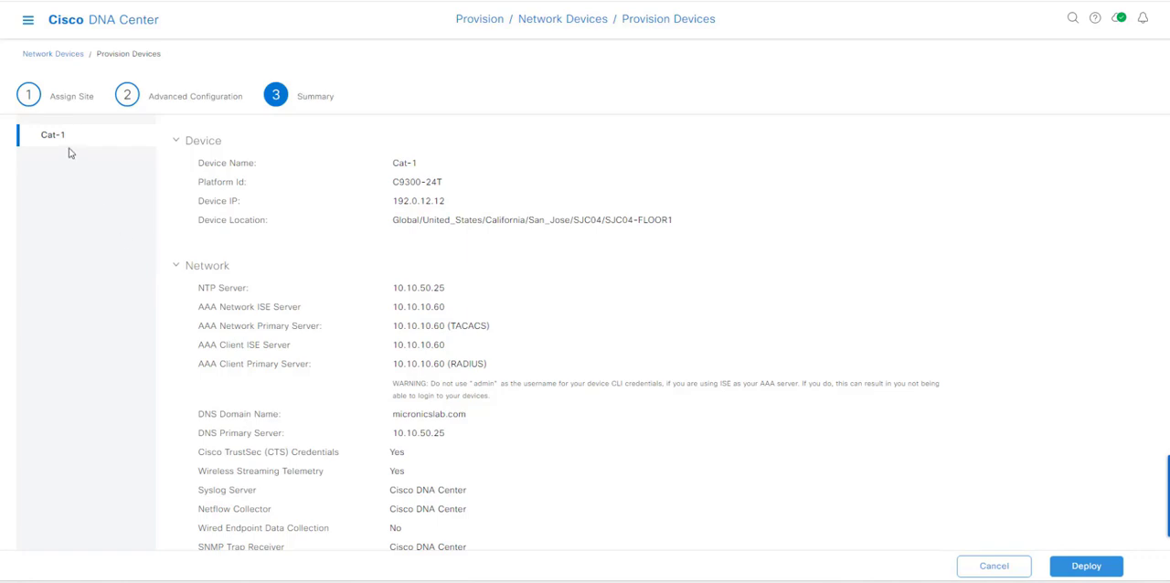
Step: Deploy Cat-1's provisioning immediately, keeping the task name Provision Device
{"action": "left_click", "coordinate": [1087, 566]}
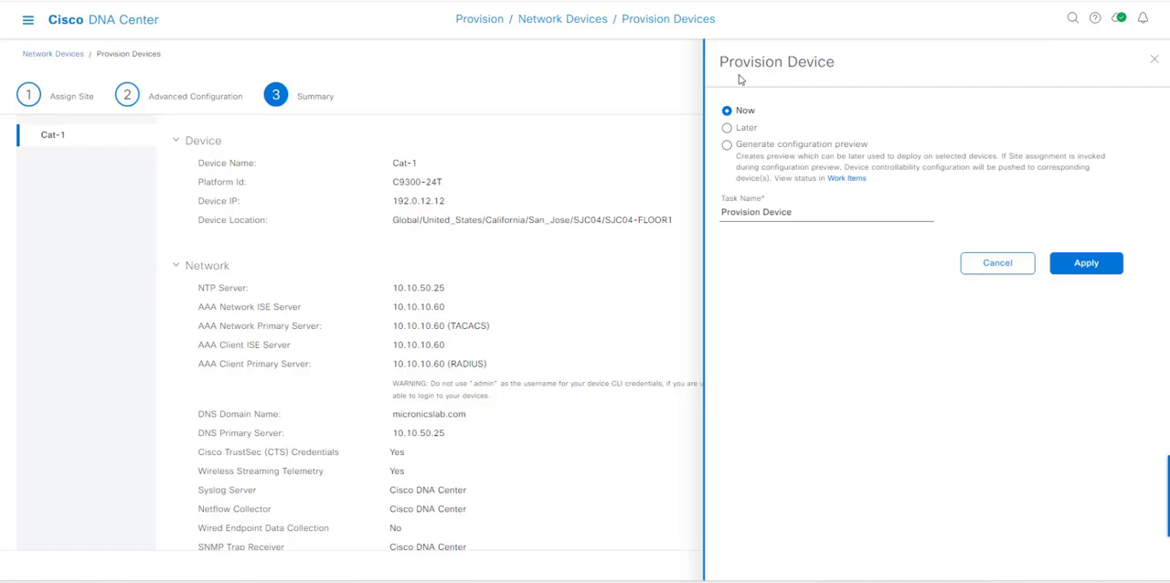
{"action": "left_click", "coordinate": [727, 128]}
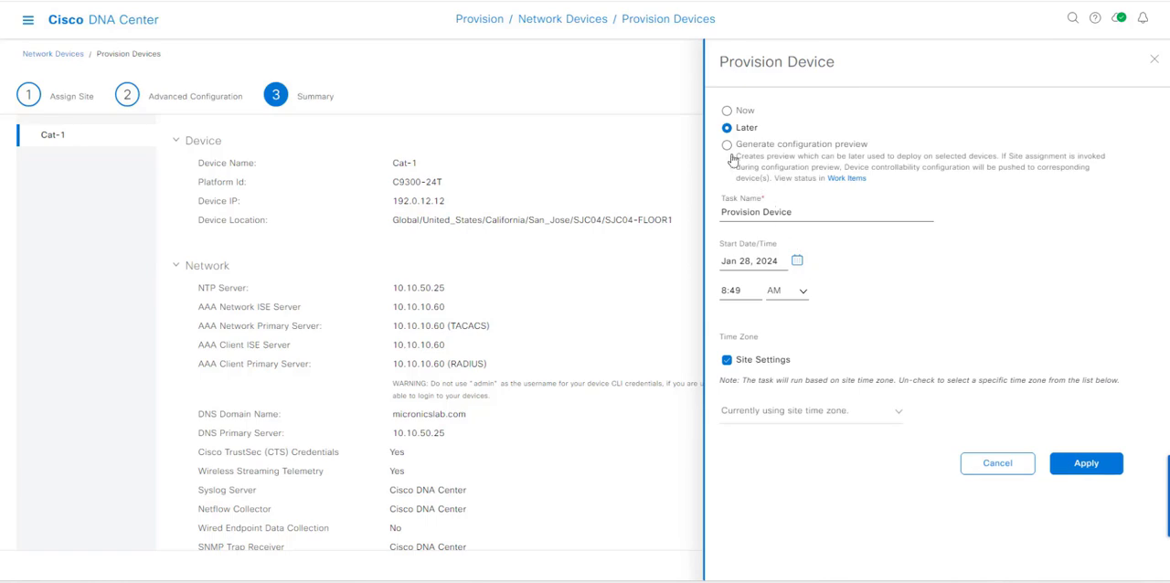
{"action": "left_click", "coordinate": [726, 111]}
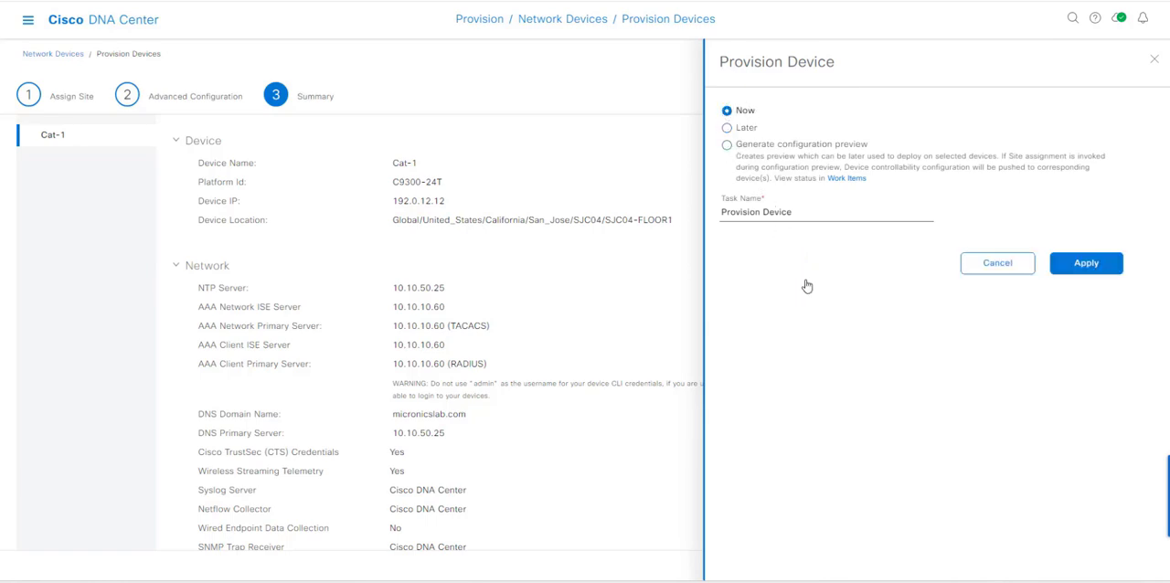
{"action": "left_click", "coordinate": [1078, 264]}
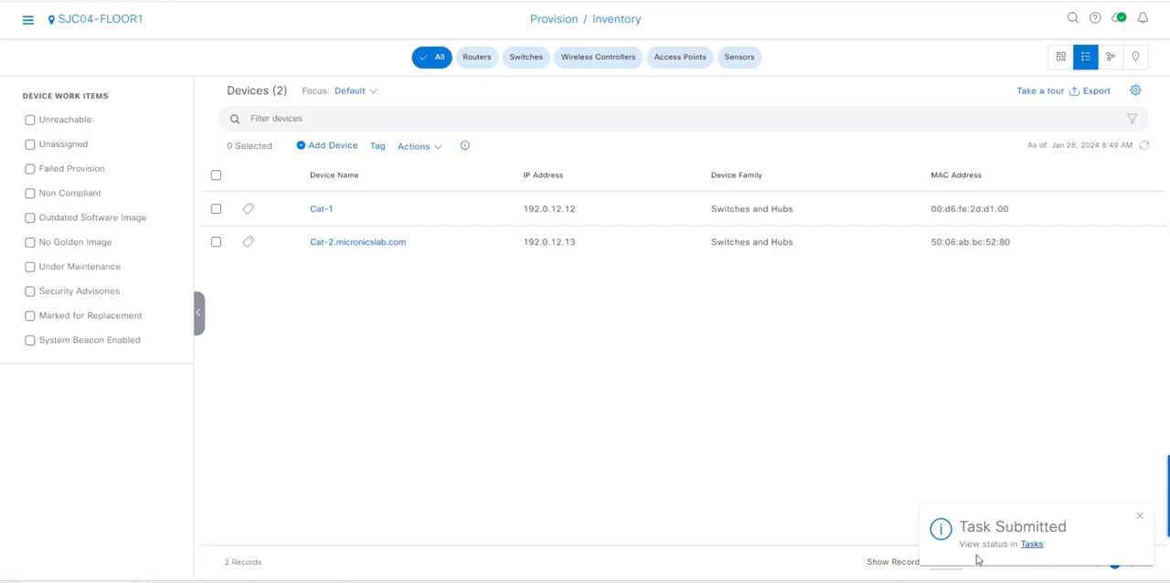
Step: Check the status of Cat-1's provisioning task and return to the device inventory
{"action": "left_click", "coordinate": [1032, 545]}
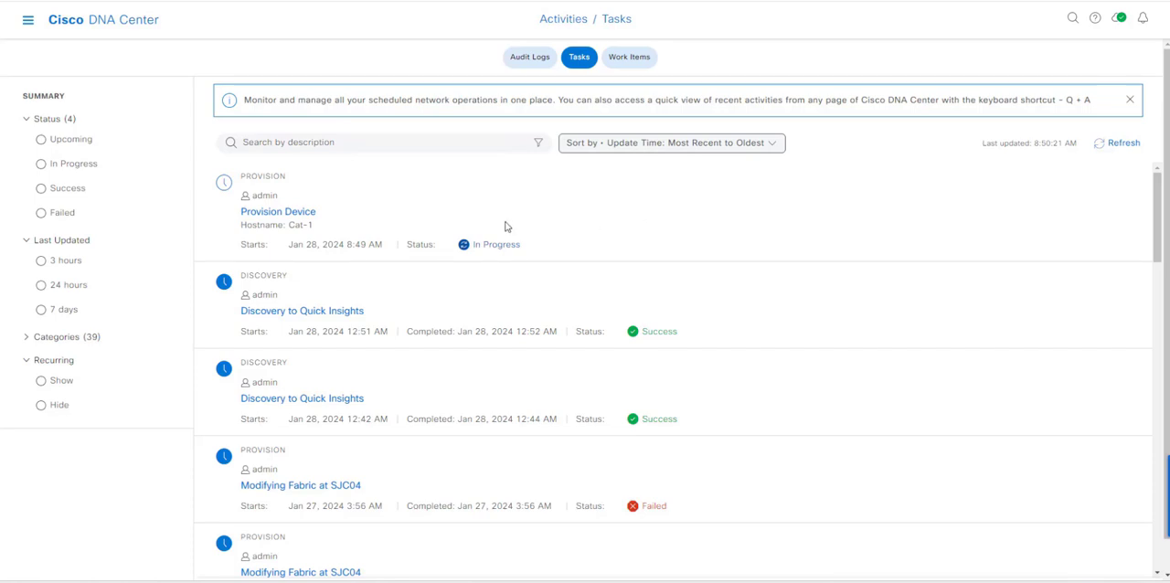
{"action": "left_click", "coordinate": [28, 20]}
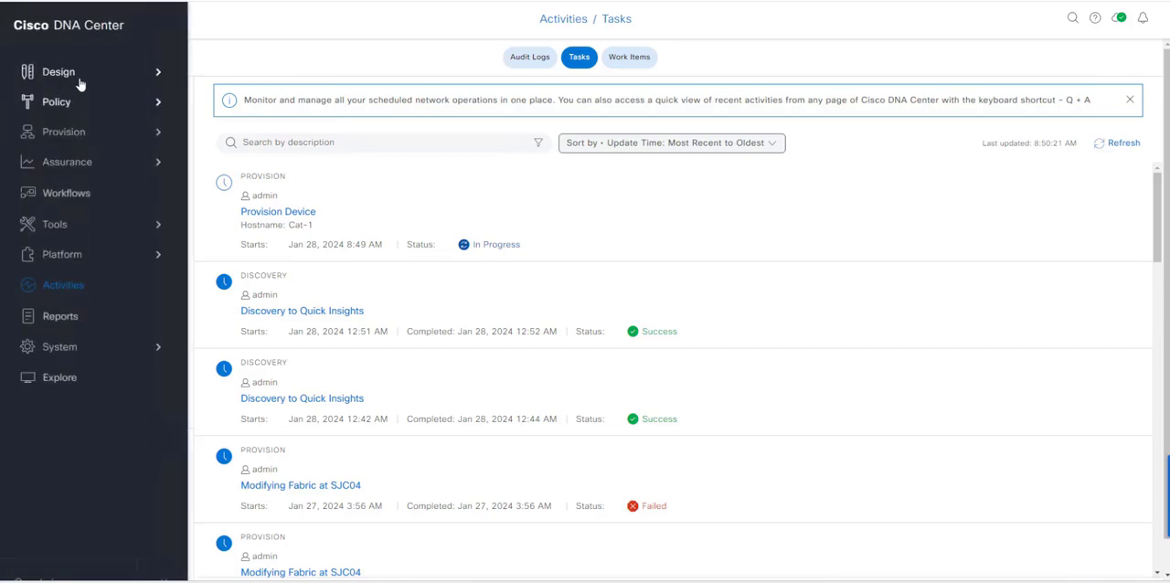
{"action": "mouse_move", "coordinate": [138, 139]}
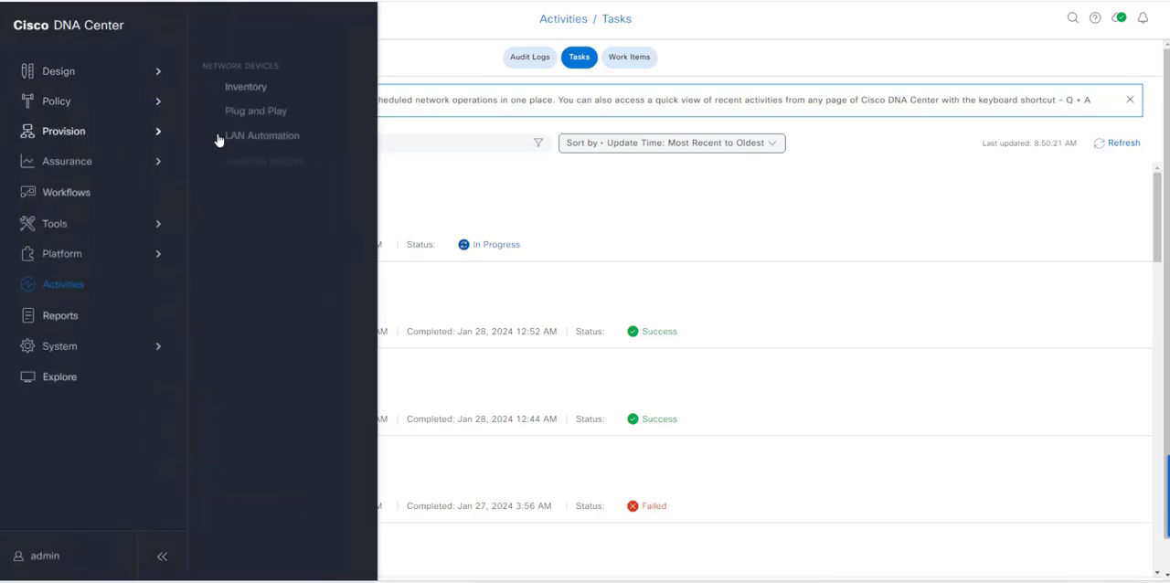
{"action": "left_click", "coordinate": [252, 91]}
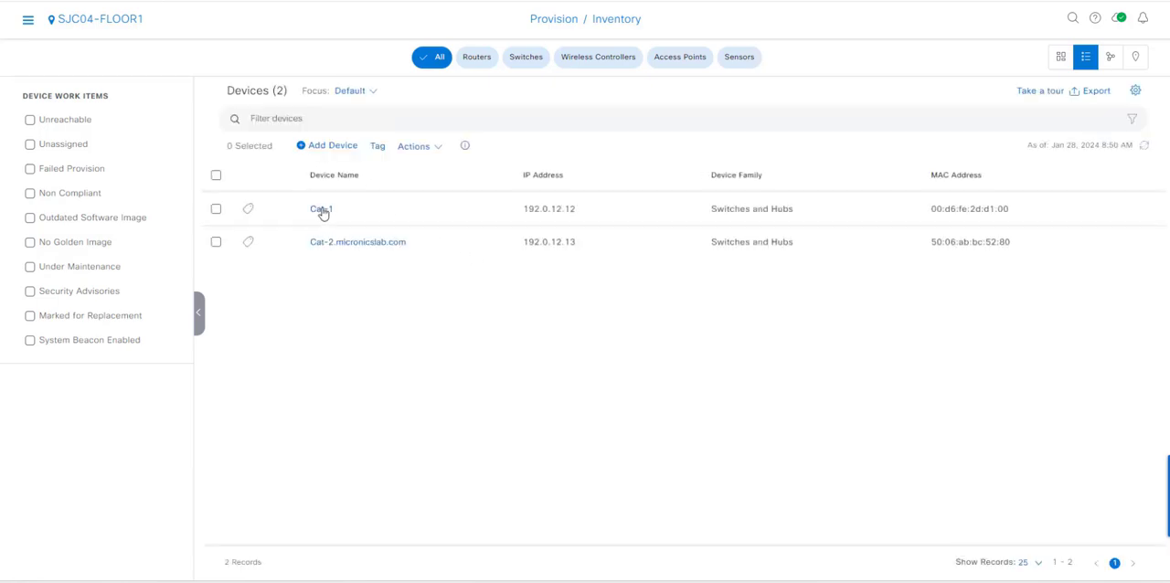
Step: Provision Cat-2.micronicslab.com at SJC04-FLOOR1 without advanced configuration, deploying it immediately under the task name Provision Device
{"action": "left_click", "coordinate": [216, 243]}
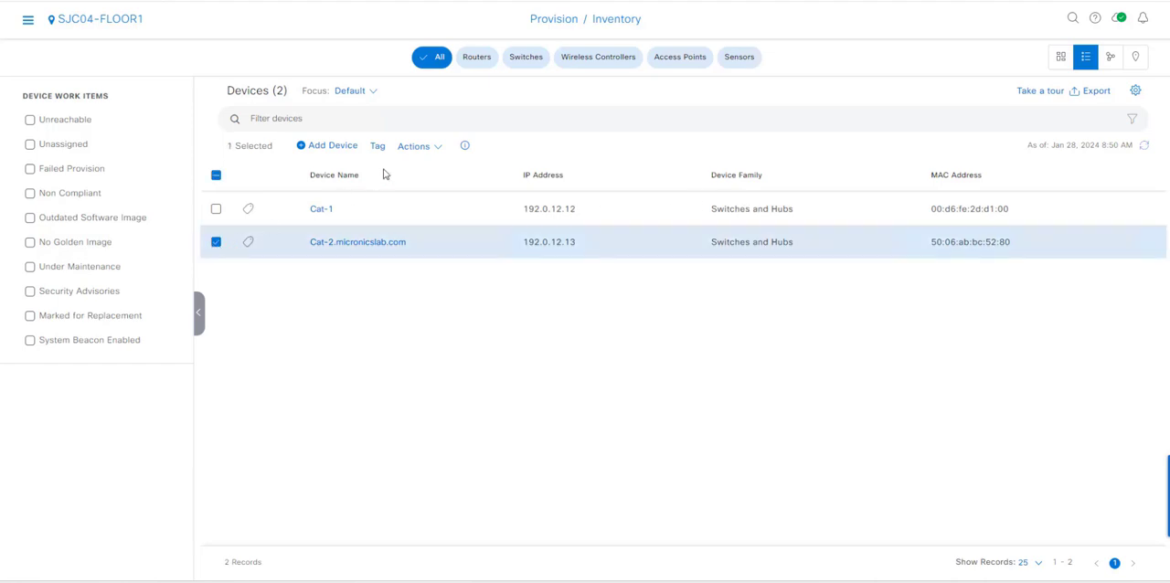
{"action": "left_click", "coordinate": [435, 150]}
{"action": "mouse_move", "coordinate": [446, 179]}
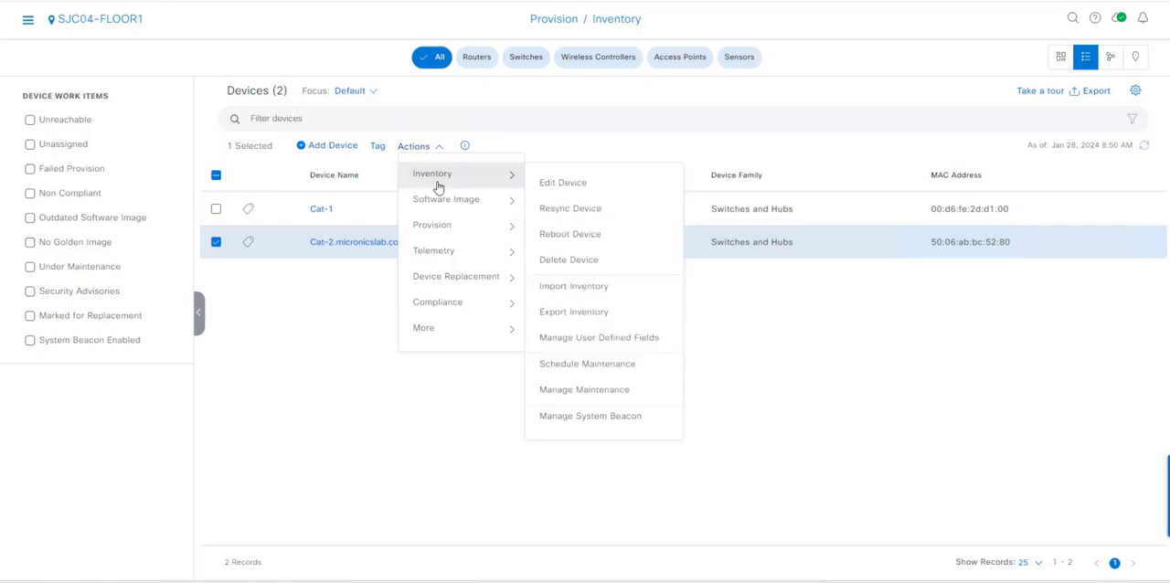
{"action": "mouse_move", "coordinate": [448, 229]}
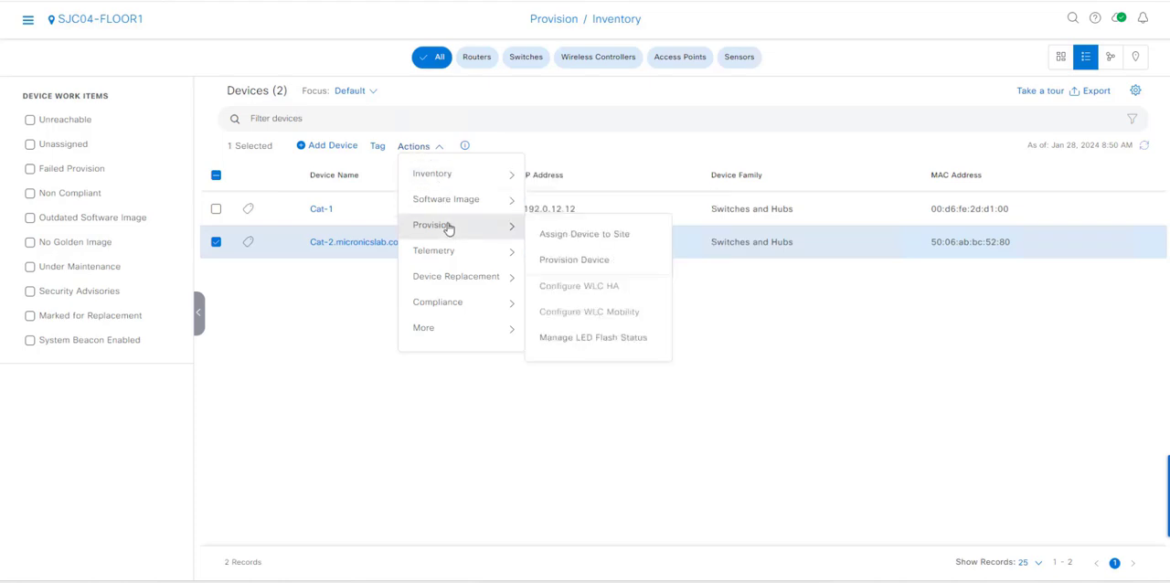
{"action": "left_click", "coordinate": [570, 263]}
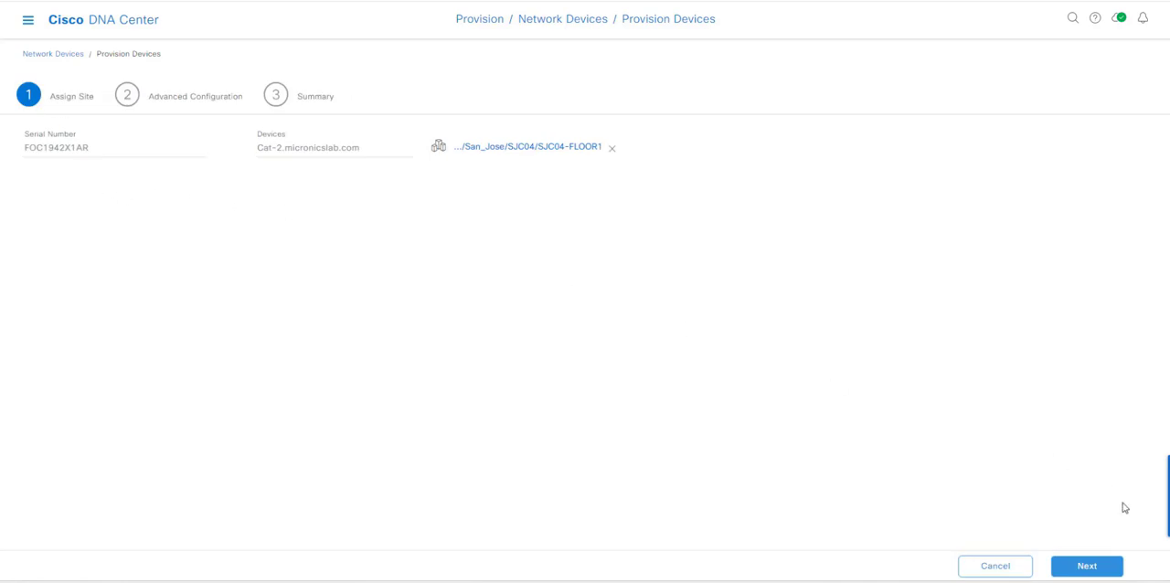
{"action": "left_click", "coordinate": [1104, 570]}
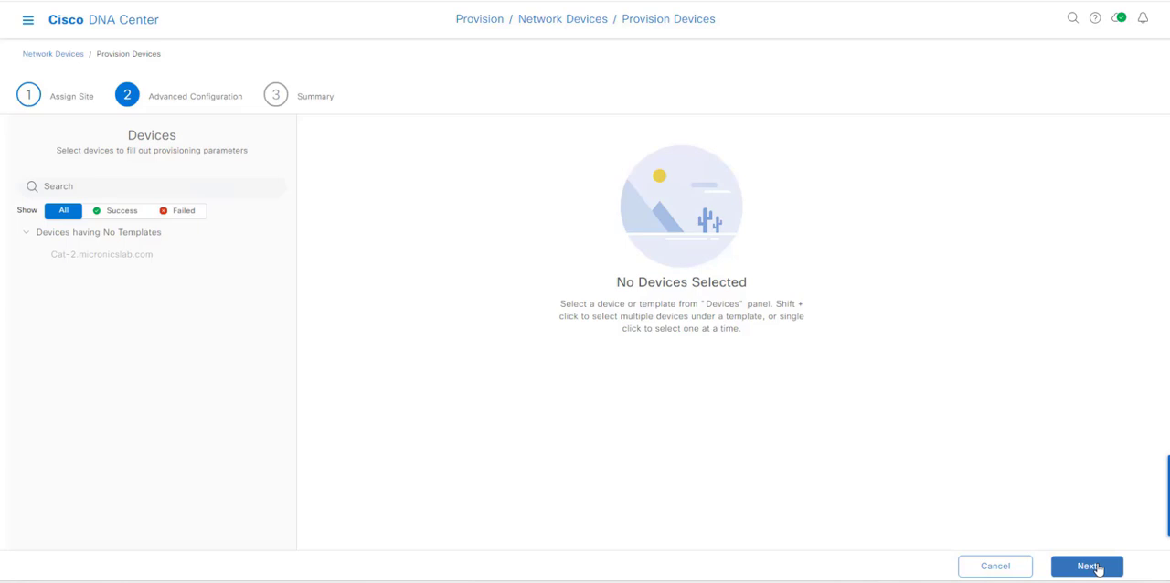
{"action": "left_click", "coordinate": [1096, 567]}
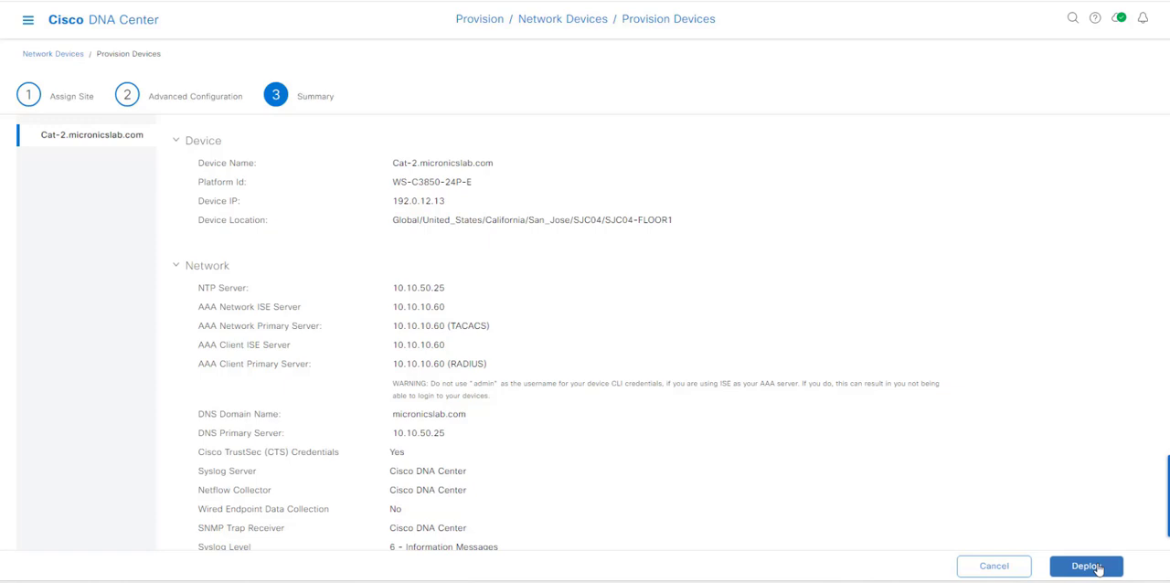
{"action": "left_click", "coordinate": [1097, 568]}
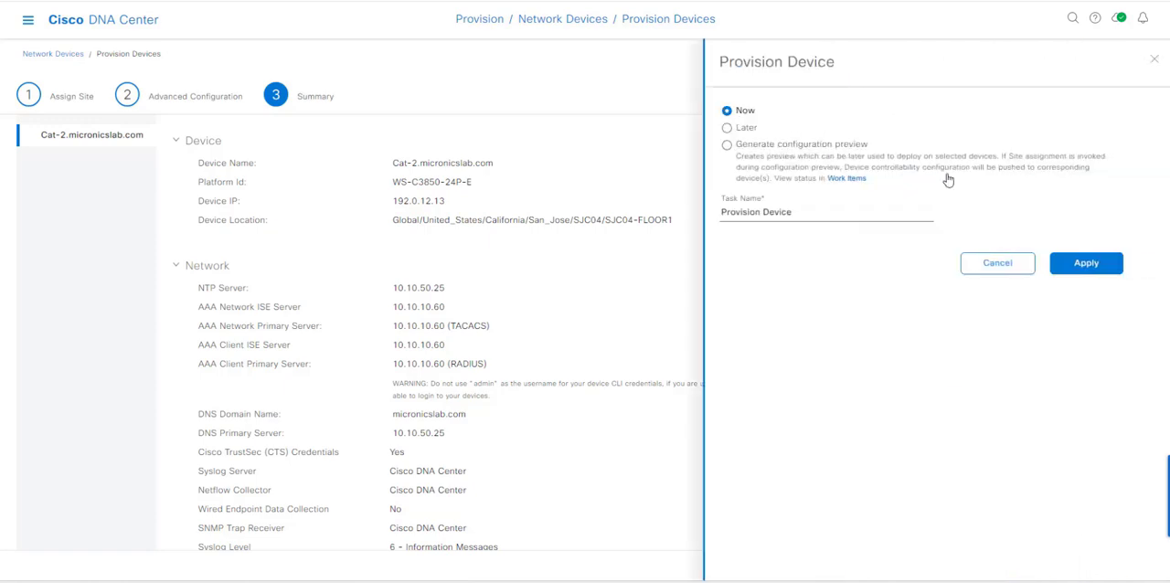
{"action": "left_click", "coordinate": [1083, 265]}
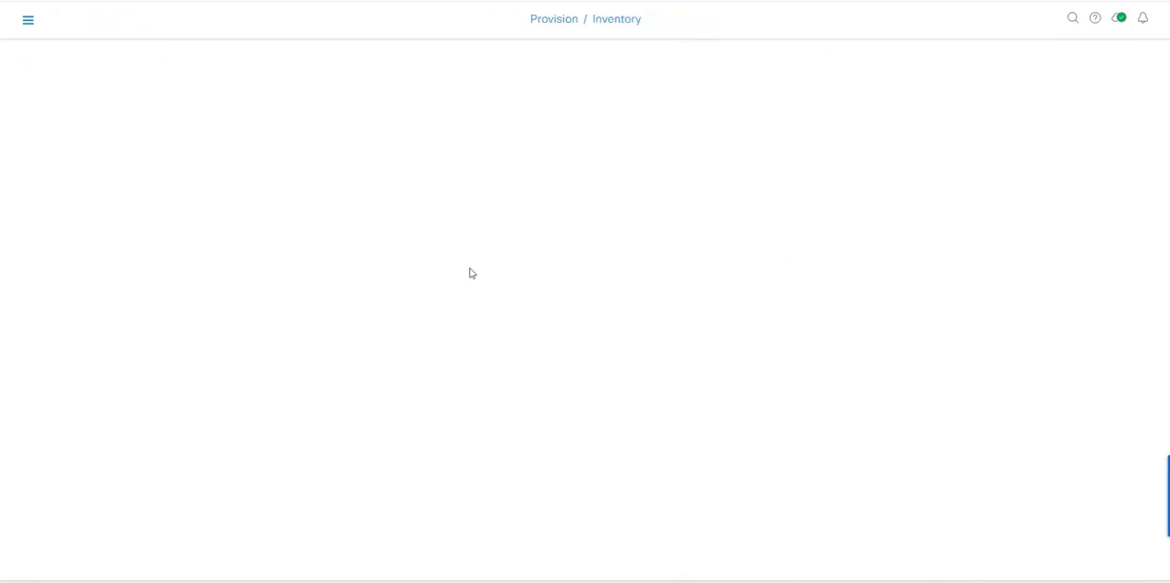
Step: Switch to SecureCRT and examine the Cat-1 and Cat-2 console sessions for configuration activity pushed by DNA Center
{"action": "left_click", "coordinate": [646, 581]}
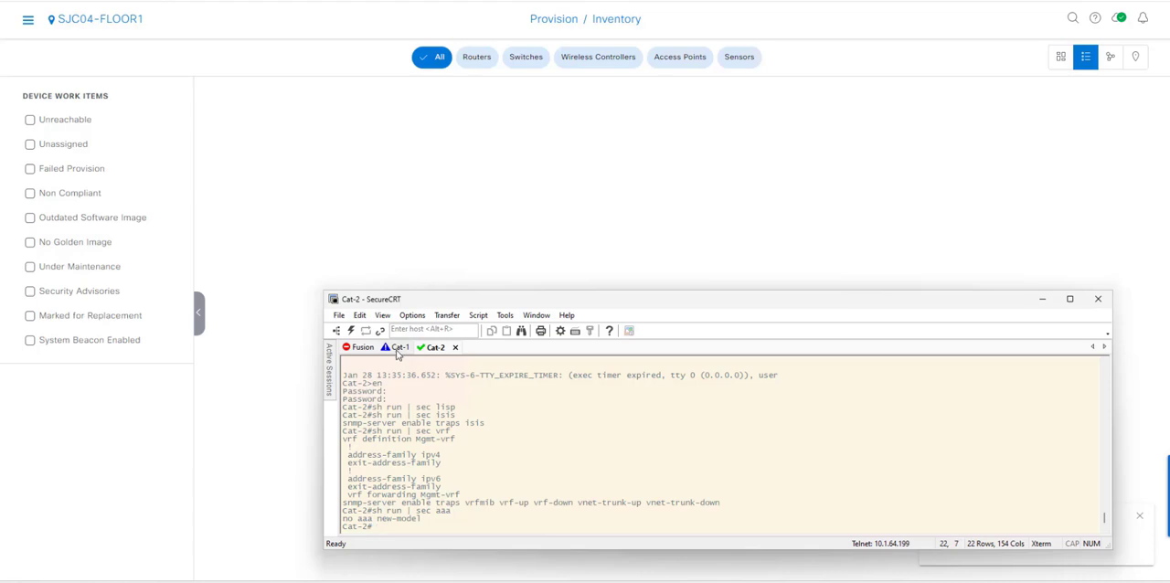
{"action": "left_click", "coordinate": [400, 350]}
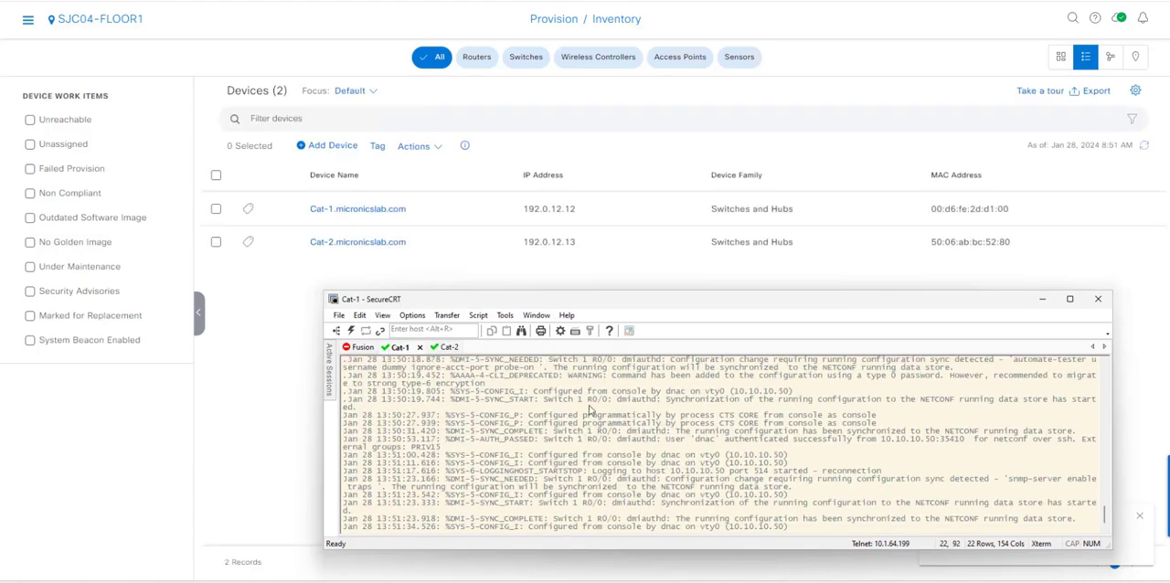
{"action": "left_click", "coordinate": [447, 348]}
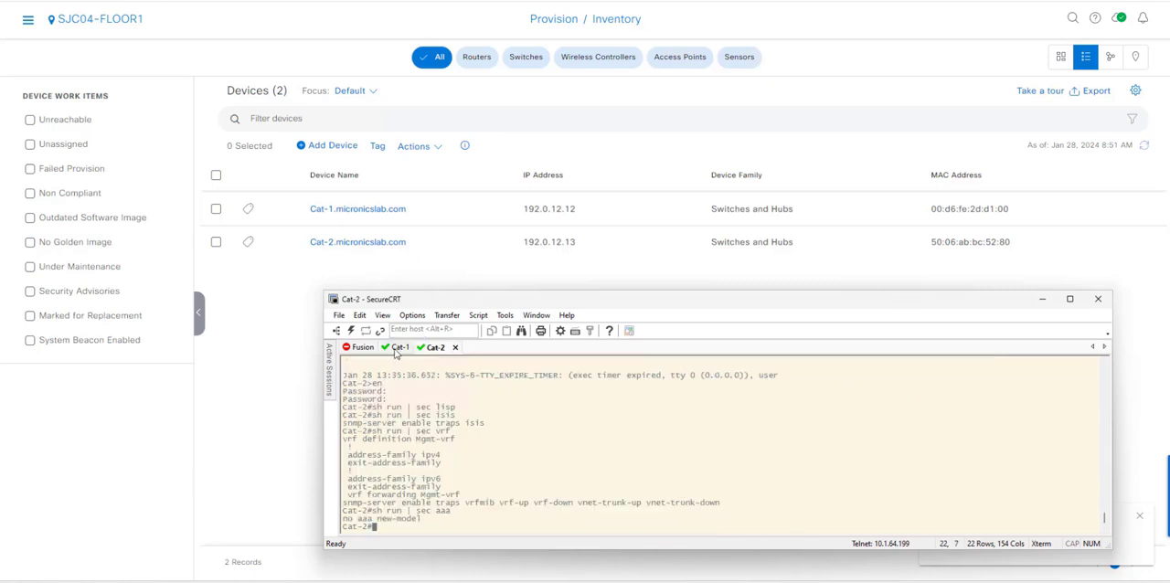
{"action": "left_click", "coordinate": [399, 349]}
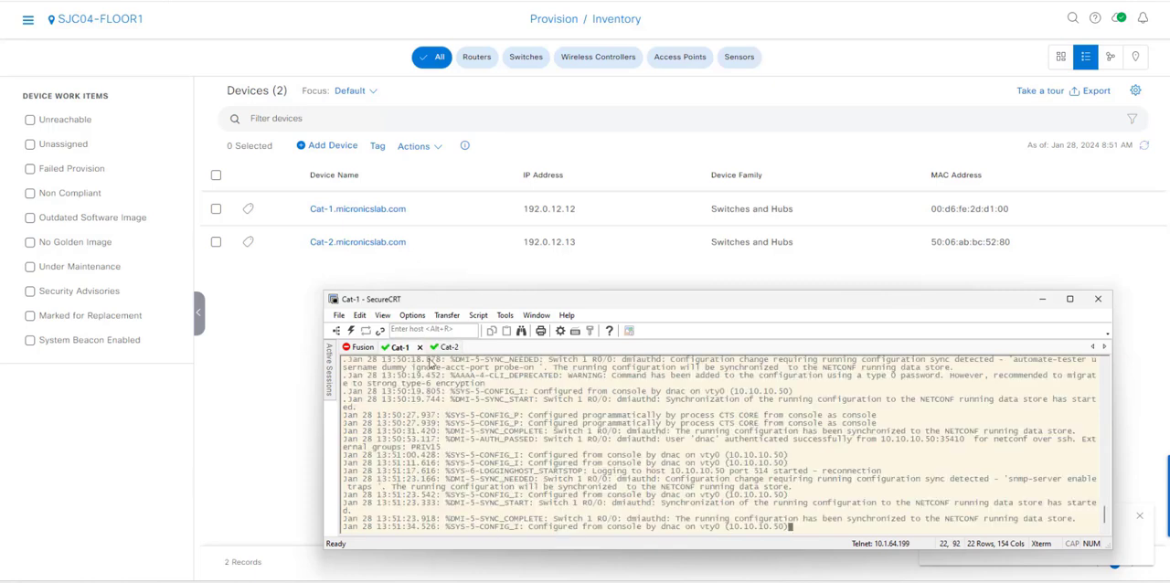
{"action": "left_click", "coordinate": [441, 348]}
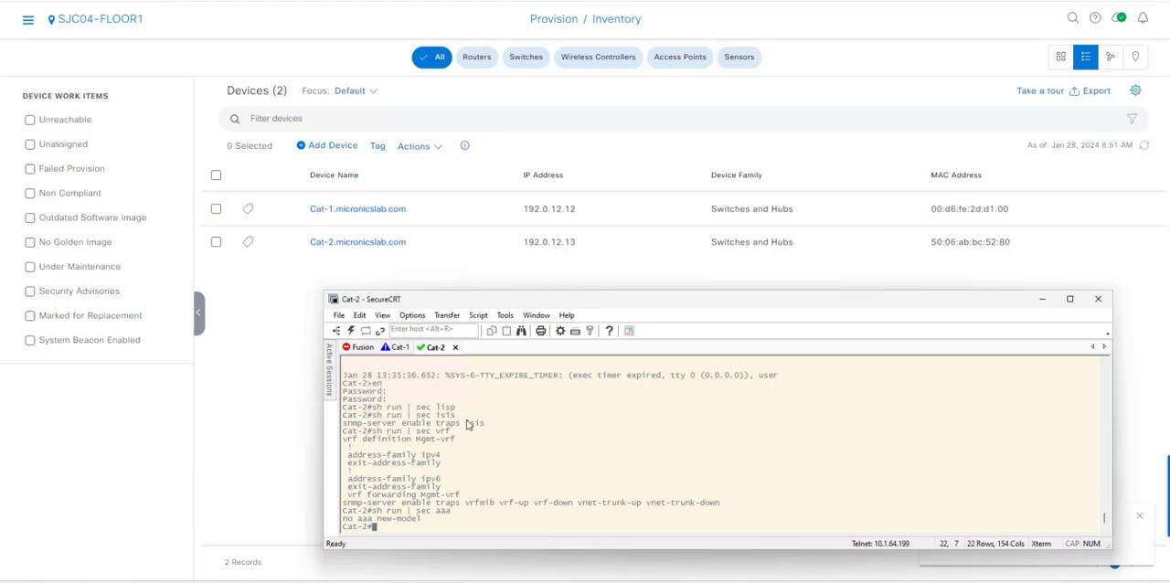
{"action": "left_click", "coordinate": [400, 348]}
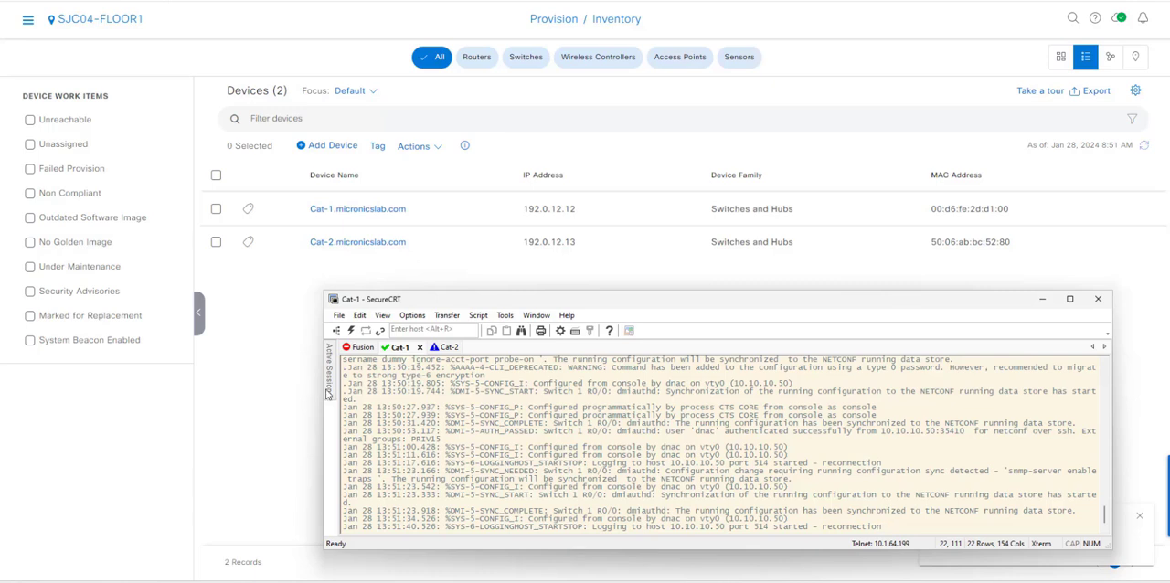
{"action": "mouse_move", "coordinate": [330, 395]}
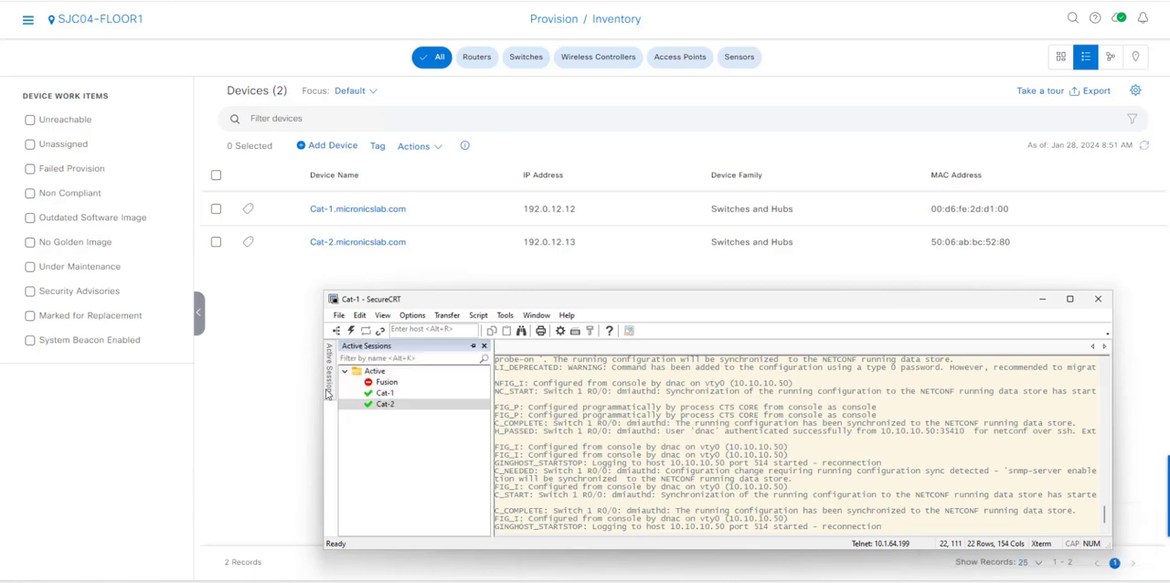
Step: Close SecureCRT's Active Sessions pane and examine the Cat-2 console log for configuration pushed by DNA Center
{"action": "left_click", "coordinate": [484, 346]}
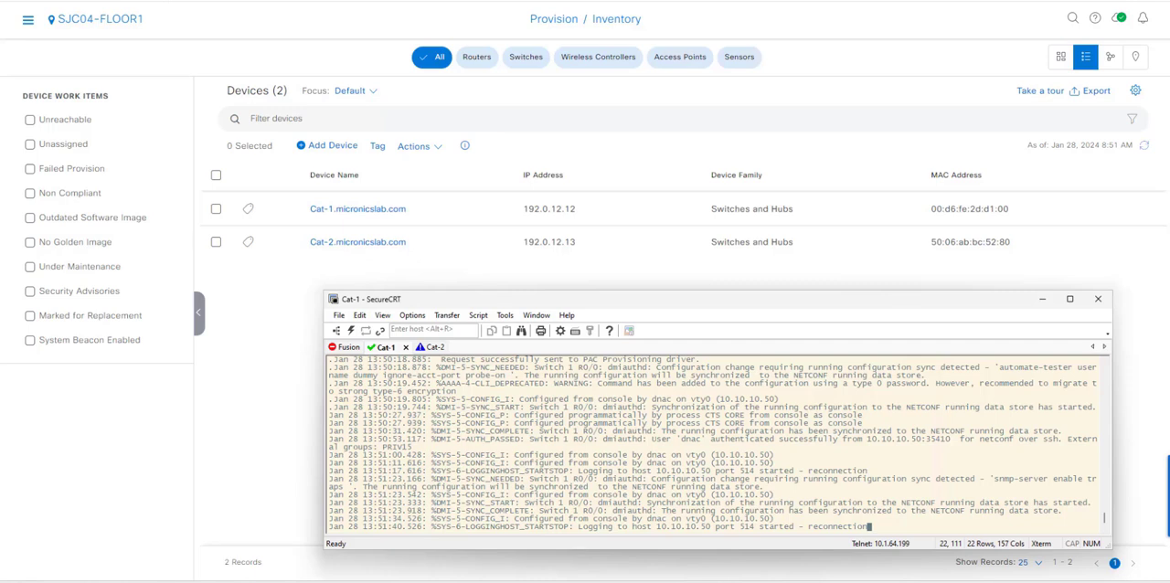
{"action": "left_click", "coordinate": [425, 350]}
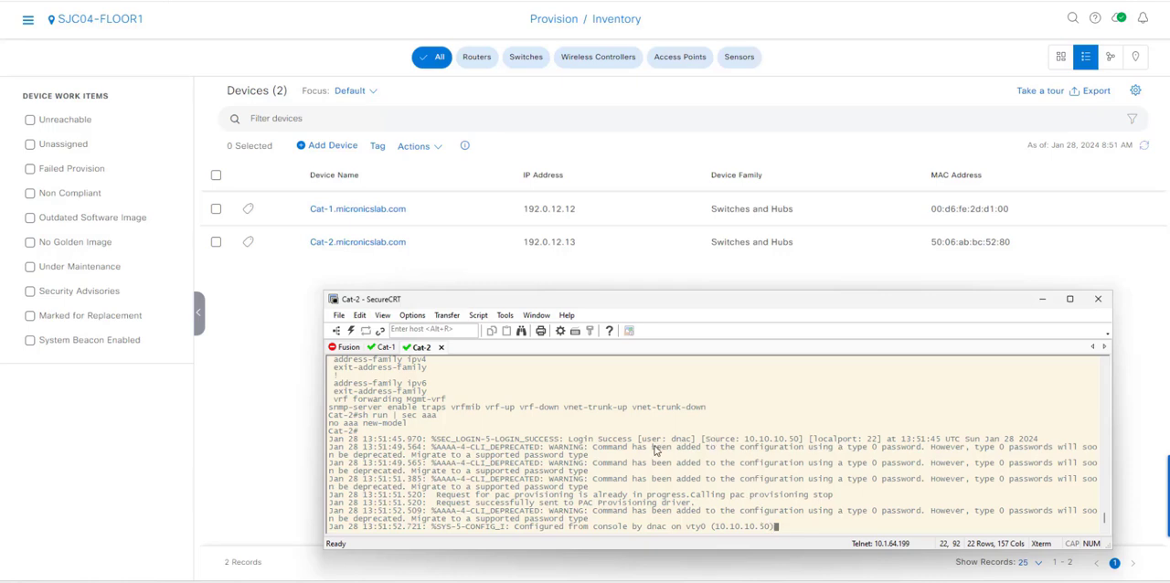
Step: Switch to DNA Center, show the device inventory with the Provision focus, and view Cat-1's provisioning status details
{"action": "left_click", "coordinate": [268, 435]}
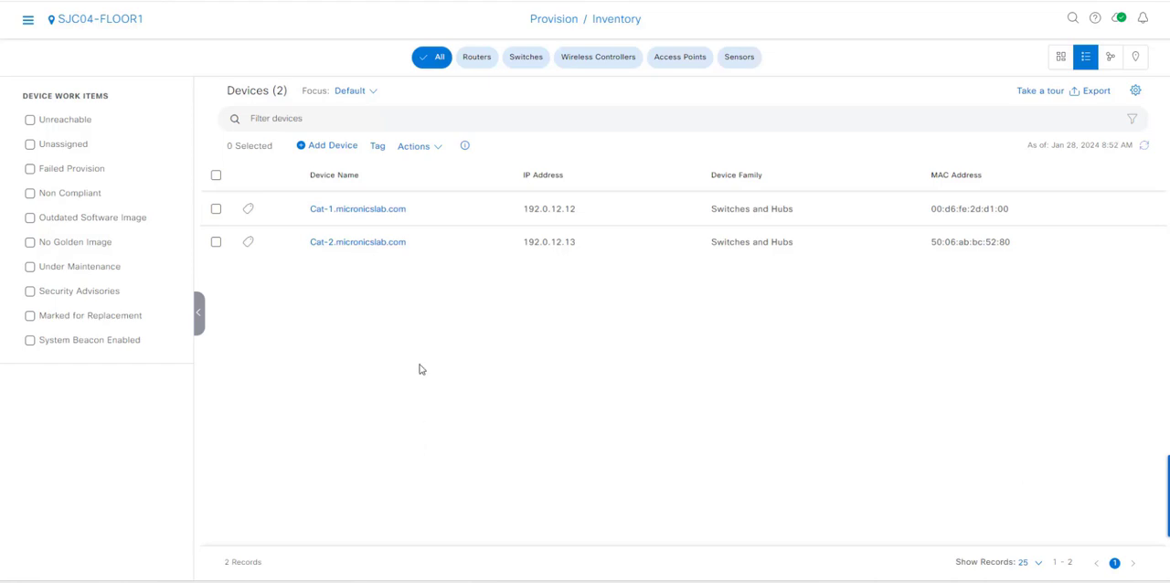
{"action": "left_click", "coordinate": [364, 93]}
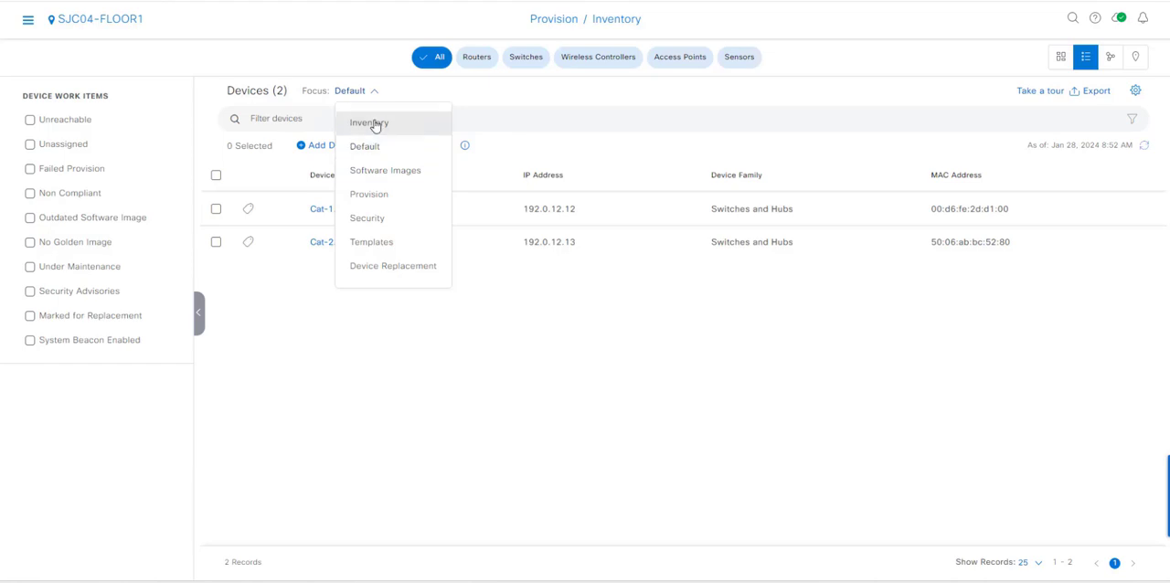
{"action": "left_click", "coordinate": [382, 202]}
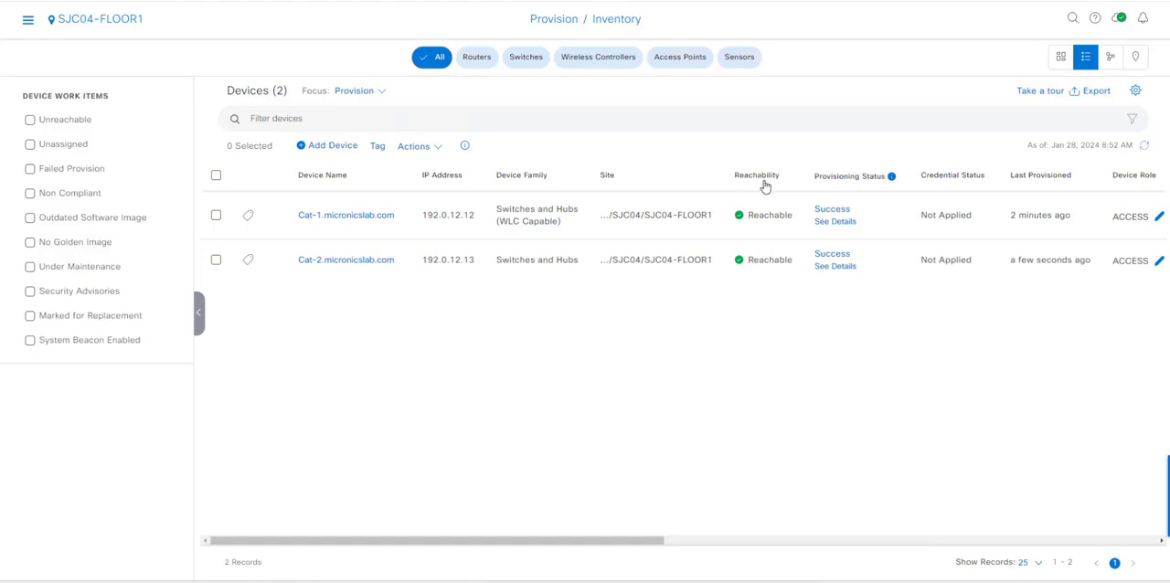
{"action": "left_click", "coordinate": [835, 222]}
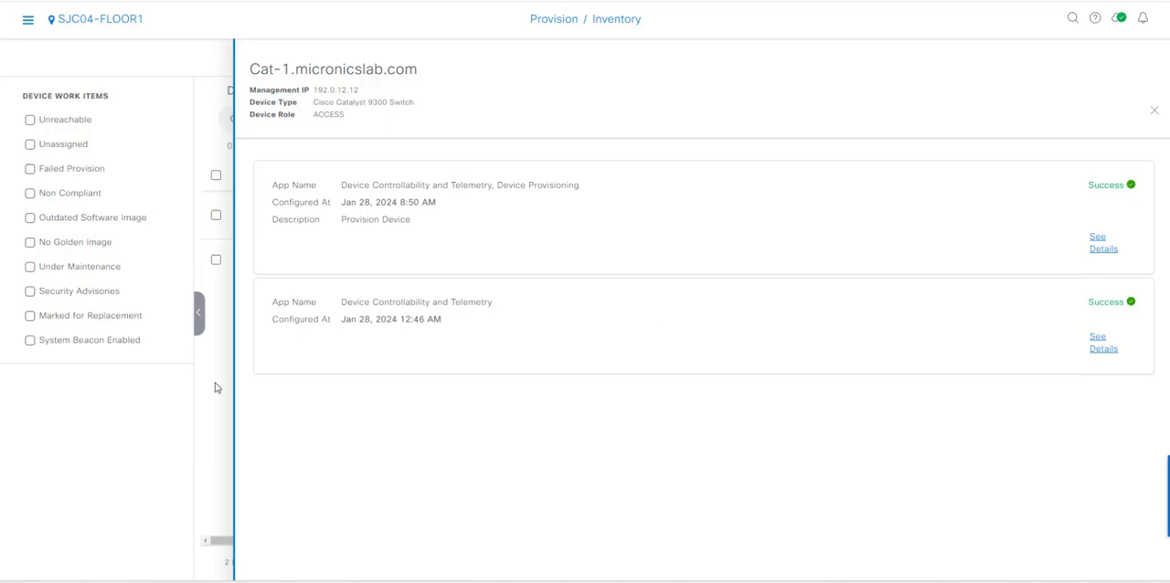
{"action": "left_click", "coordinate": [200, 325]}
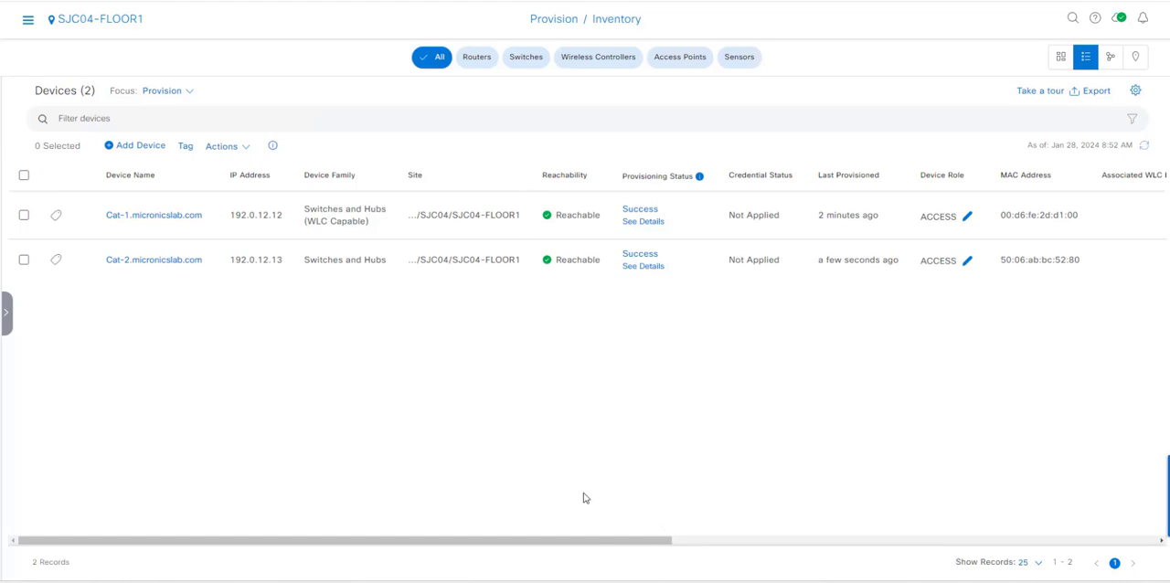
Step: Switch to SecureCRT and display the AAA section of Cat-2's running configuration with sh run | sec aaa
{"action": "key", "text": "alt+Tab"}
{"action": "left_click", "coordinate": [425, 349]}
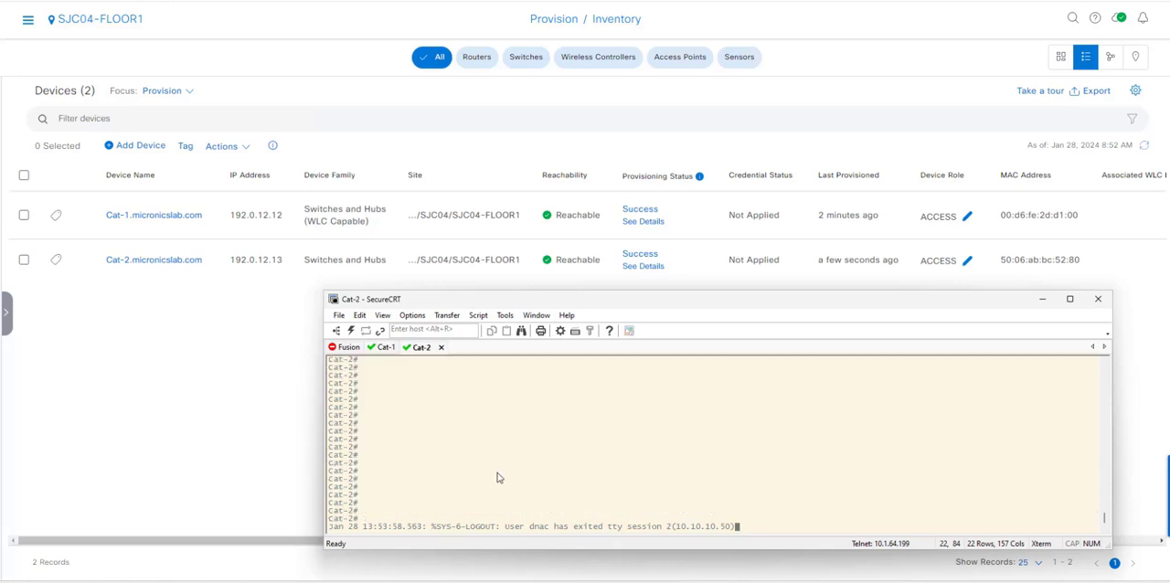
{"action": "key", "text": "Return"}
{"action": "key", "text": "Return"}
{"action": "key", "text": "Return"}
{"action": "key", "text": "Return"}
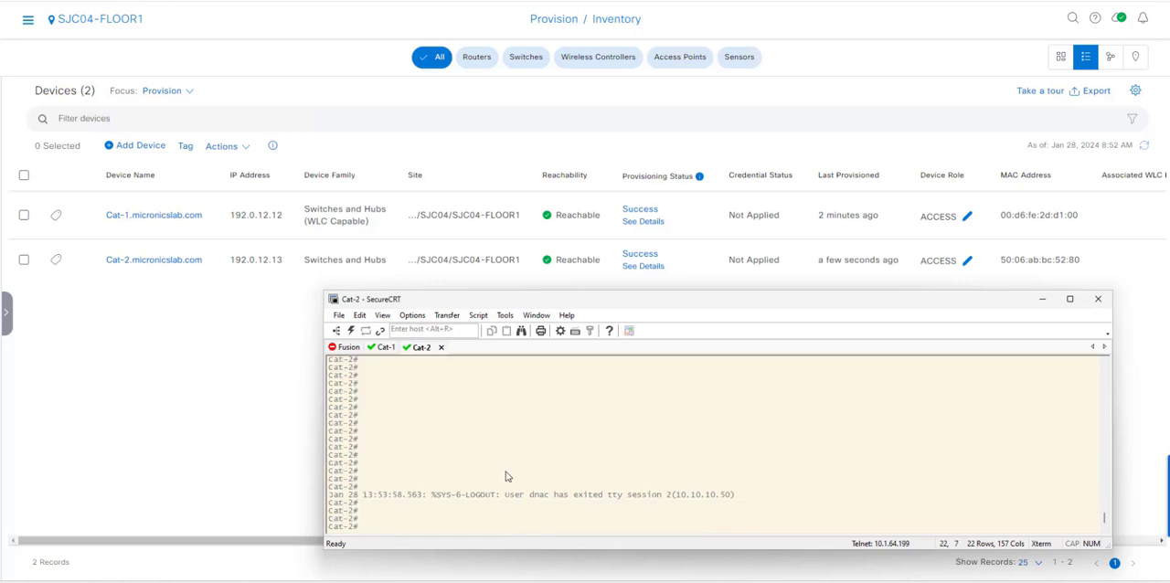
{"action": "type", "text": "sh run | sec aaa"}
{"action": "key", "text": "Return"}
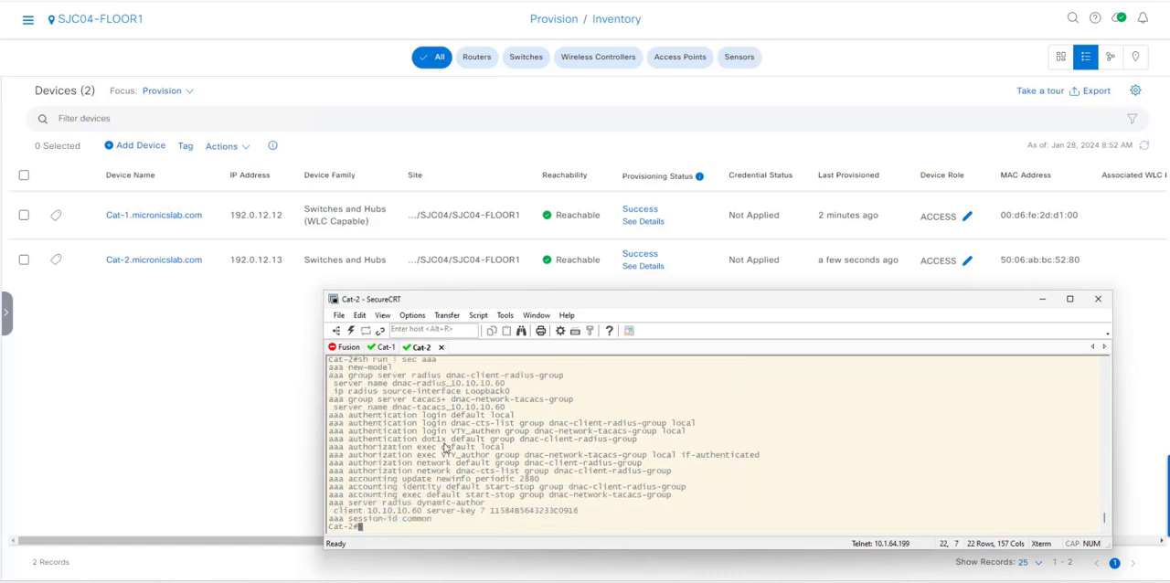
Step: On the Cat-1 console, clear the pending output and display the LISP section of the running configuration with sh run | sec lisp
{"action": "left_click", "coordinate": [386, 347]}
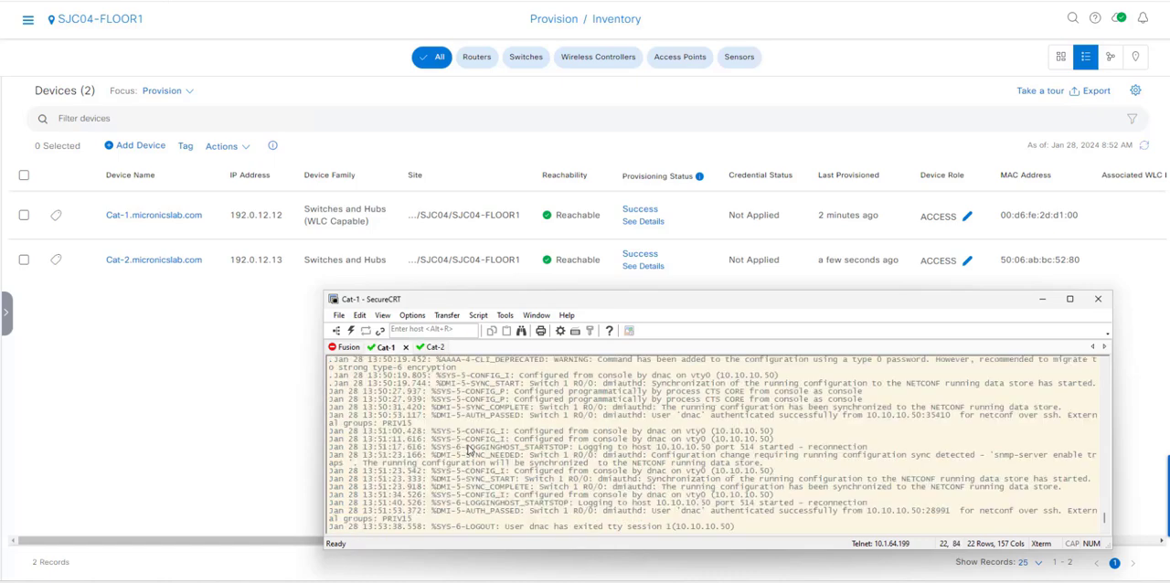
{"action": "key", "text": "Return"}
{"action": "key", "text": "Return"}
{"action": "key", "text": "Return"}
{"action": "key", "text": "Return"}
{"action": "key", "text": "Return"}
{"action": "key", "text": "Return"}
{"action": "key", "text": "Return"}
{"action": "key", "text": "Return"}
{"action": "key", "text": "Return"}
{"action": "key", "text": "Return"}
{"action": "key", "text": "Return"}
{"action": "key", "text": "Return"}
{"action": "key", "text": "Return"}
{"action": "key", "text": "Return"}
{"action": "key", "text": "Return"}
{"action": "key", "text": "Return"}
{"action": "key", "text": "Return"}
{"action": "key", "text": "Return"}
{"action": "key", "text": "Return"}
{"action": "key", "text": "Return"}
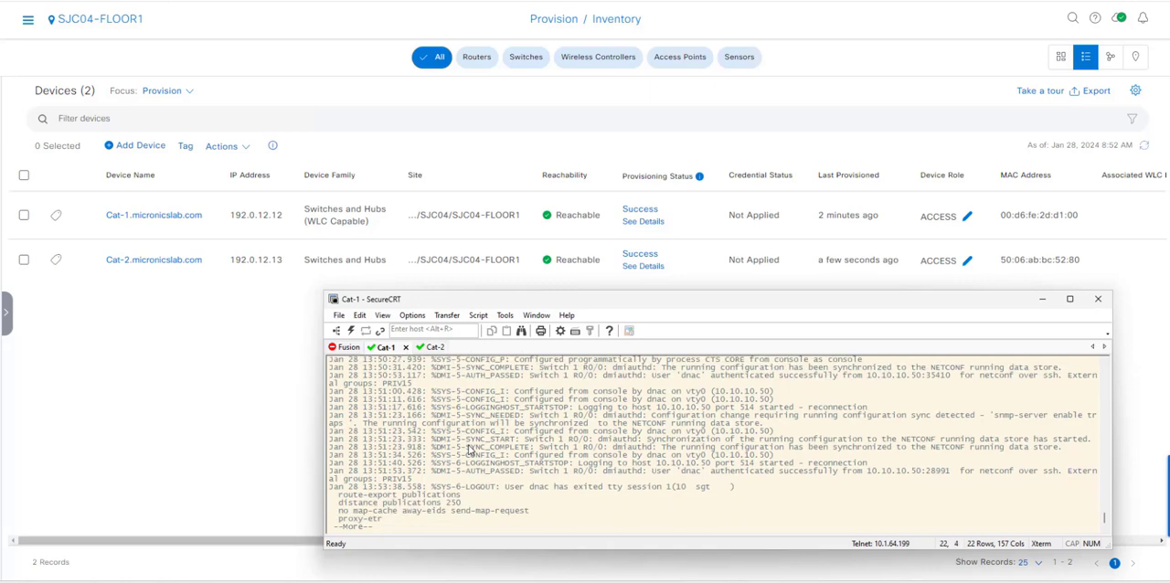
{"action": "key", "text": "Return"}
{"action": "key", "text": "Return"}
{"action": "key", "text": "Return"}
{"action": "key", "text": "Return"}
{"action": "key", "text": "Return"}
{"action": "key", "text": "Return"}
{"action": "key", "text": "Return"}
{"action": "key", "text": "Return"}
{"action": "key", "text": "Return"}
{"action": "key", "text": "Return"}
{"action": "key", "text": "Return"}
{"action": "key", "text": "Return"}
{"action": "key", "text": "Return"}
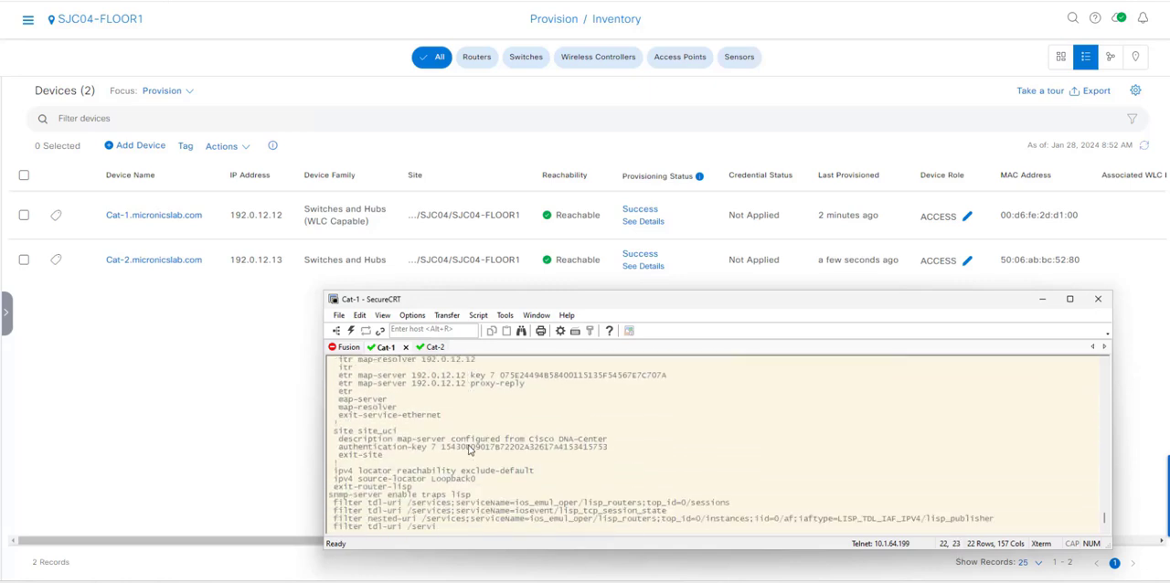
{"action": "type", "text": "sh run "}
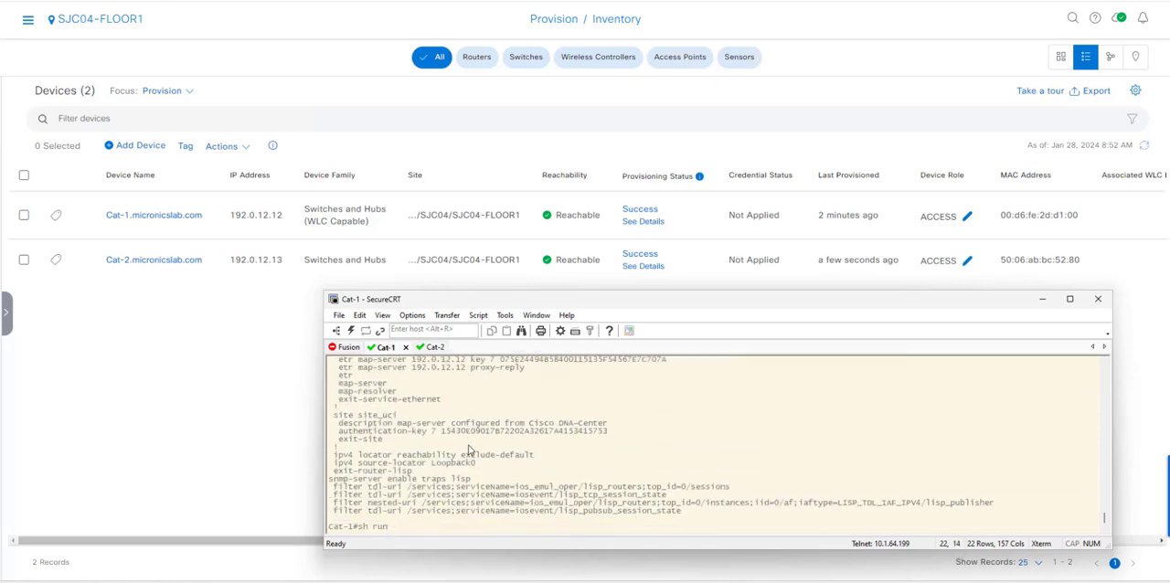
{"action": "type", "text": "| sec lisp"}
{"action": "key", "text": "Return"}
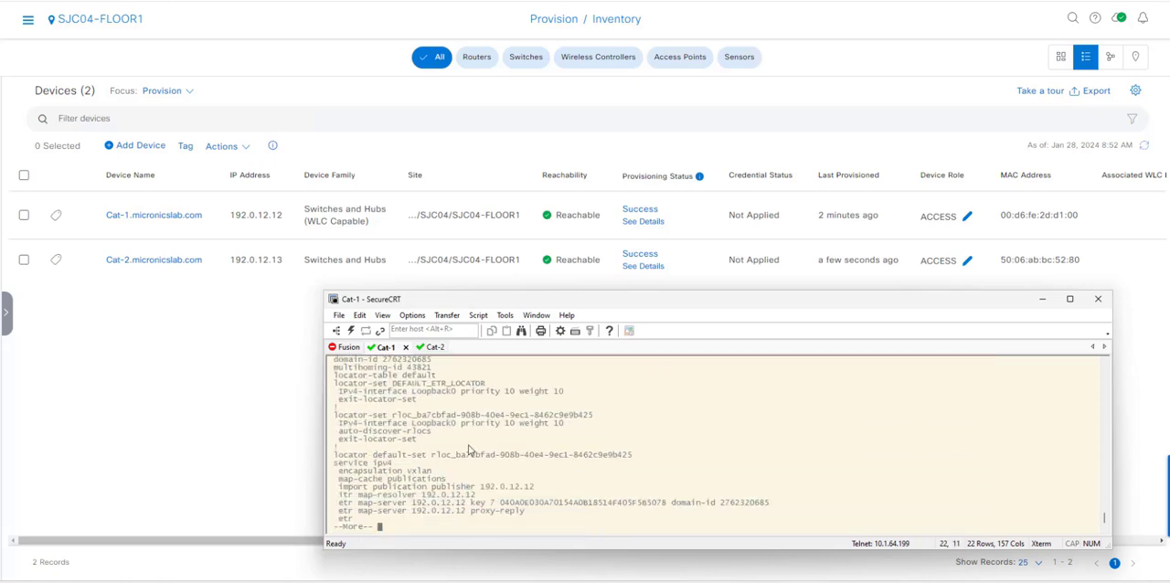
{"action": "key", "text": "space"}
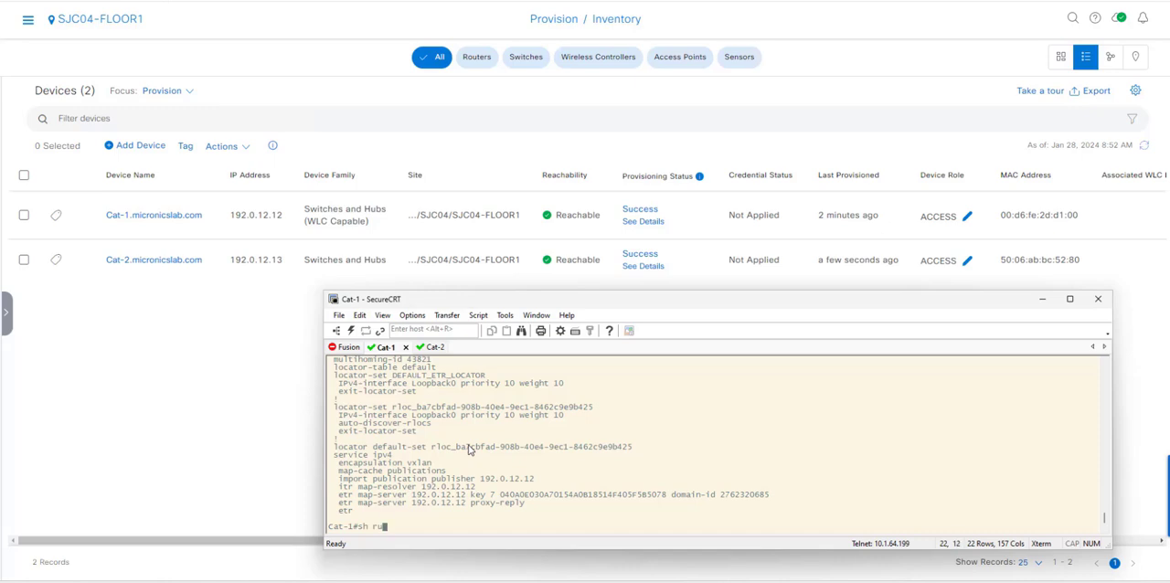
Step: Display the AAA section of Cat-1's running configuration and switch back to DNA Center
{"action": "type", "text": "sh run | sec aaa"}
{"action": "key", "text": "Return"}
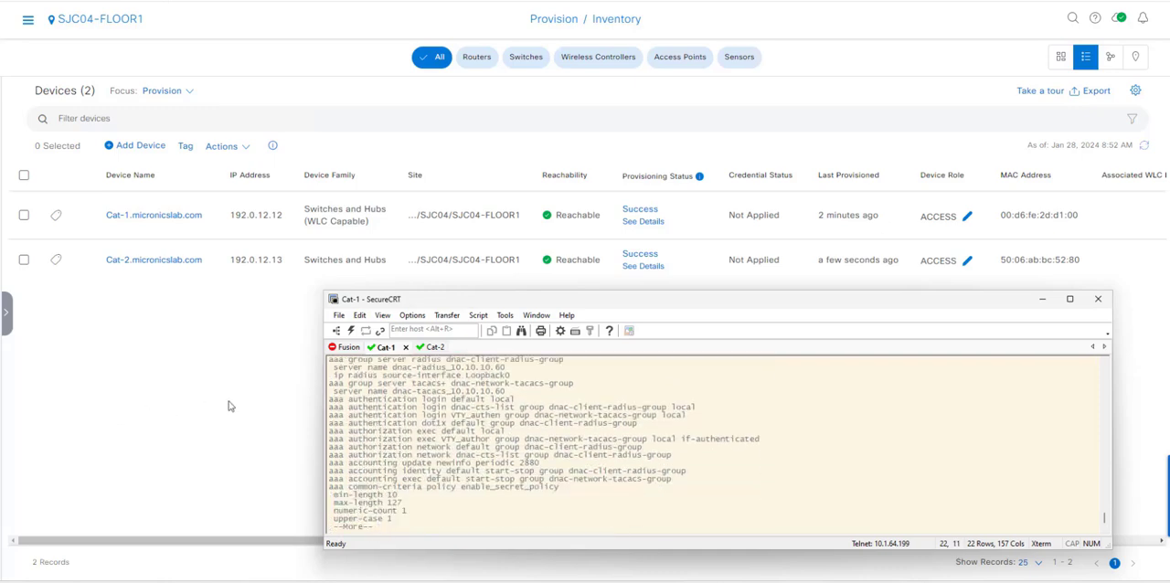
{"action": "left_click", "coordinate": [228, 407]}
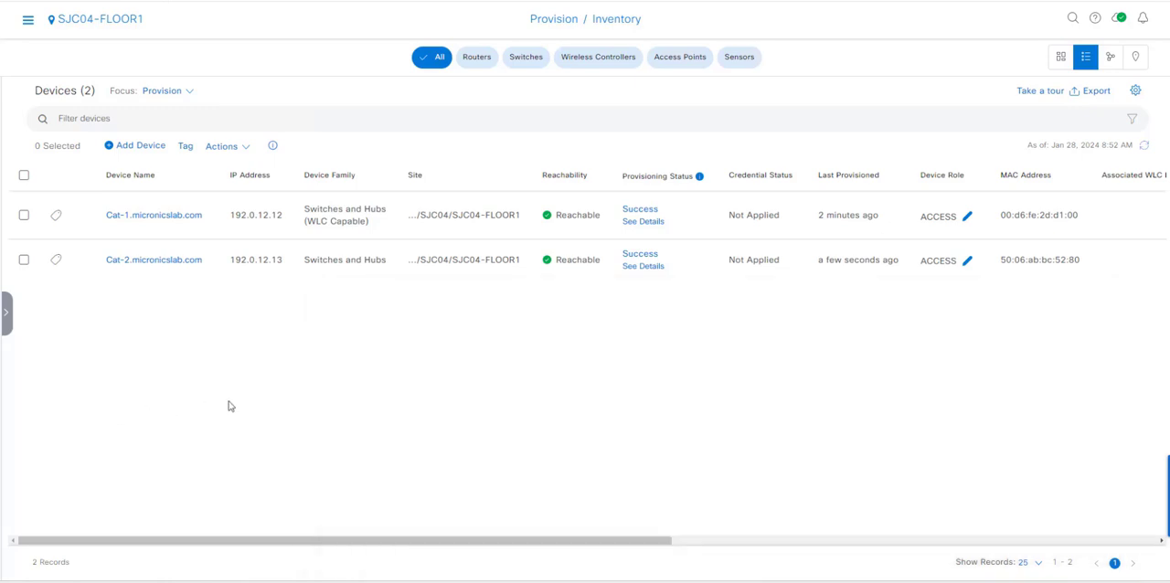
{"action": "left_click", "coordinate": [28, 22]}
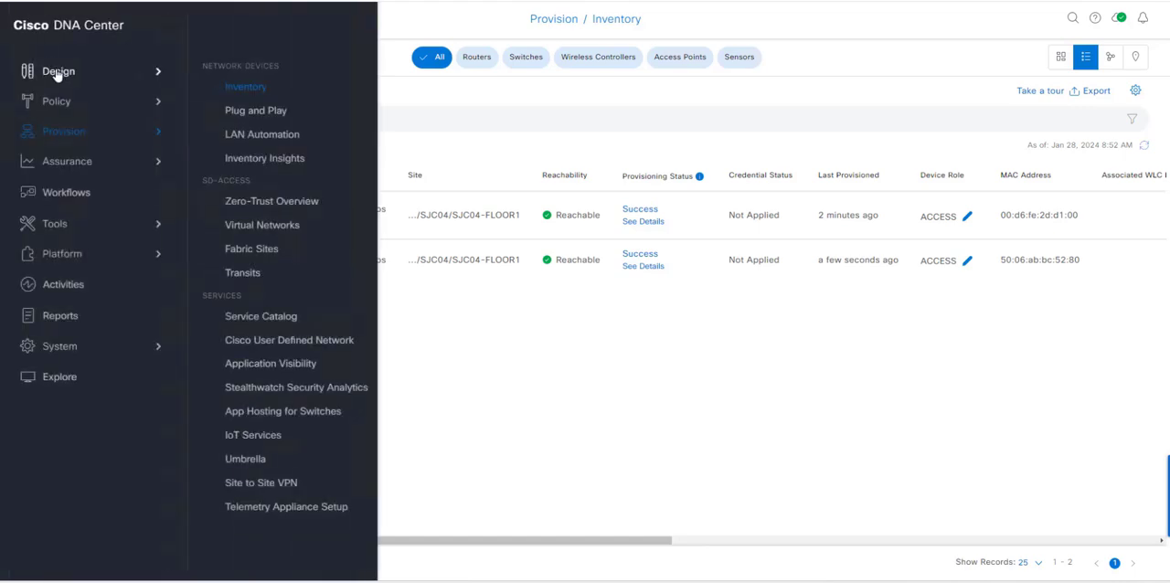
{"action": "mouse_move", "coordinate": [57, 75]}
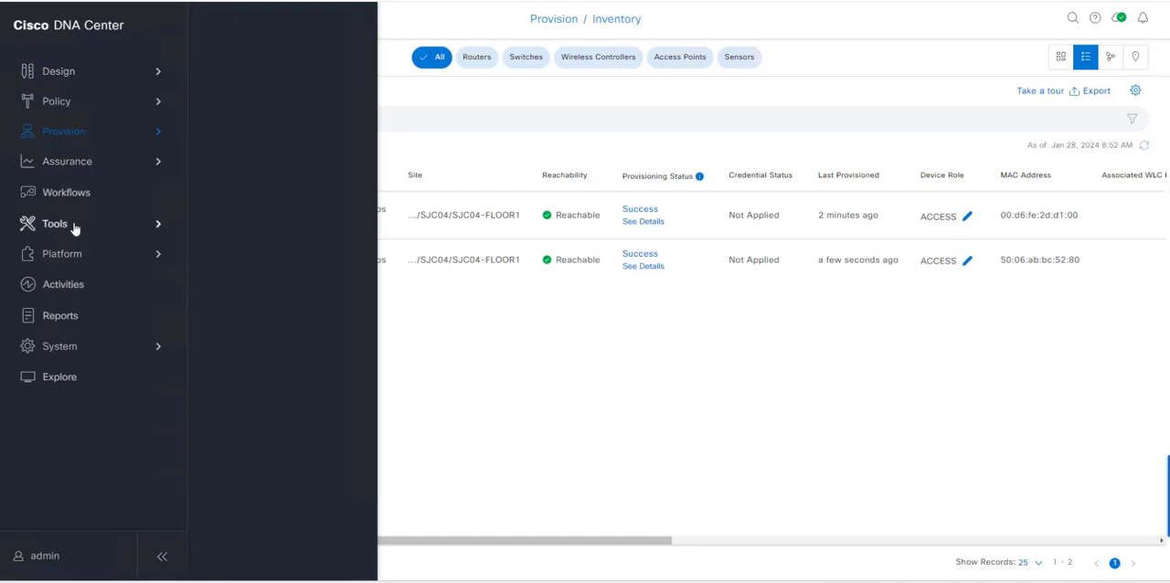
{"action": "mouse_move", "coordinate": [75, 229]}
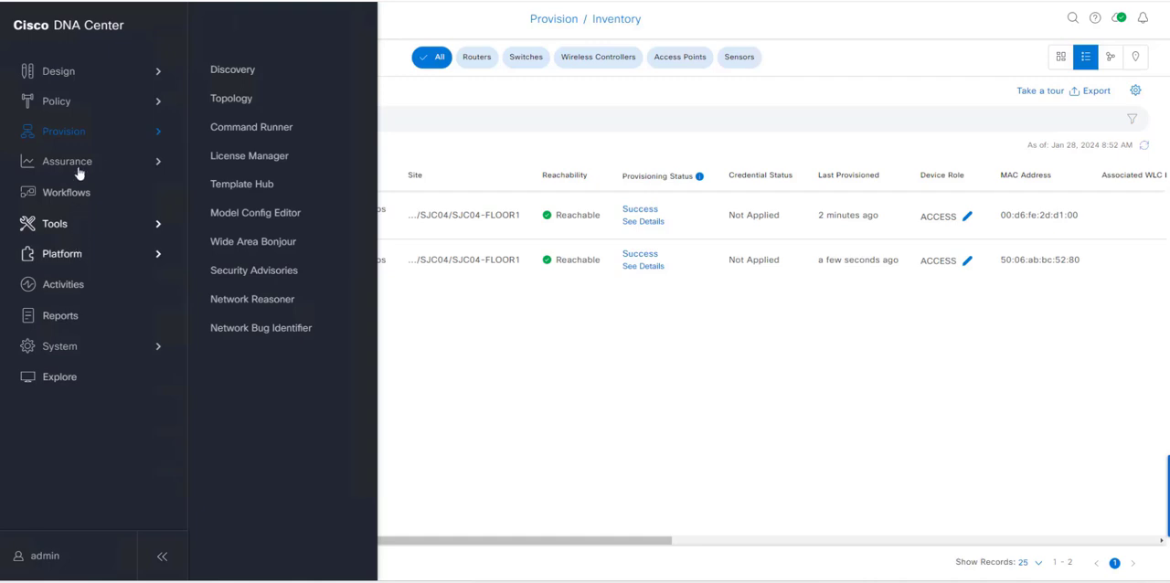
{"action": "mouse_move", "coordinate": [156, 135]}
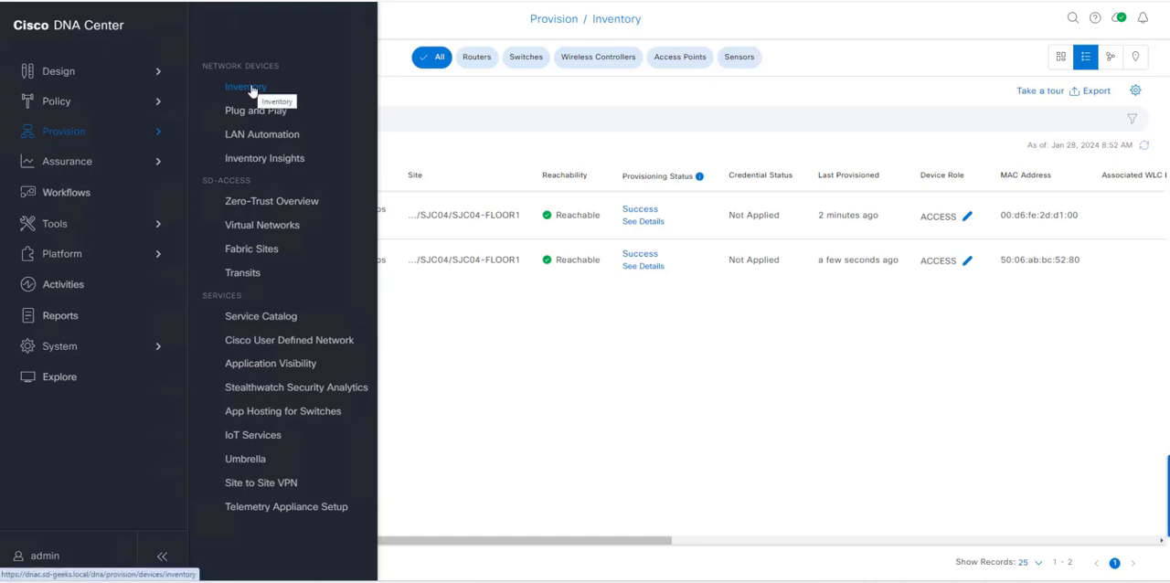
{"action": "left_click", "coordinate": [526, 290]}
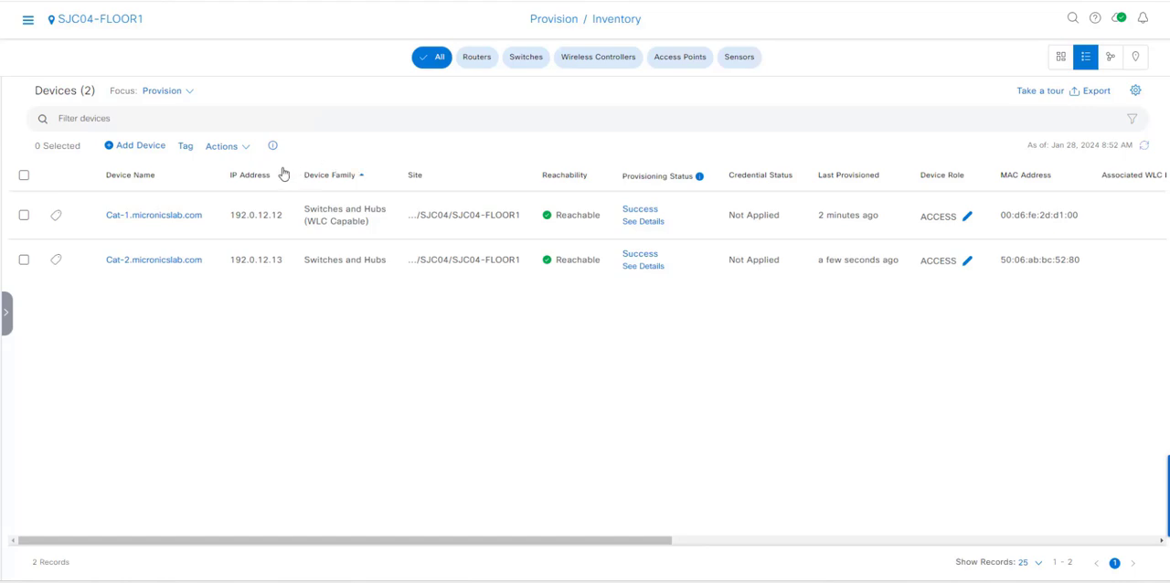
{"action": "left_click", "coordinate": [245, 147]}
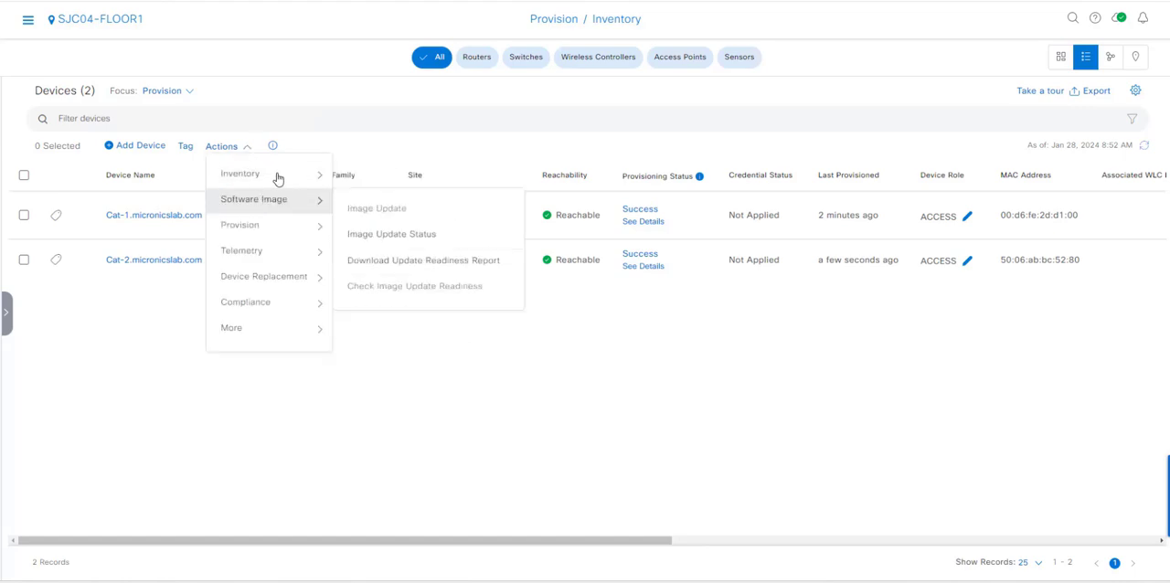
{"action": "mouse_move", "coordinate": [279, 228]}
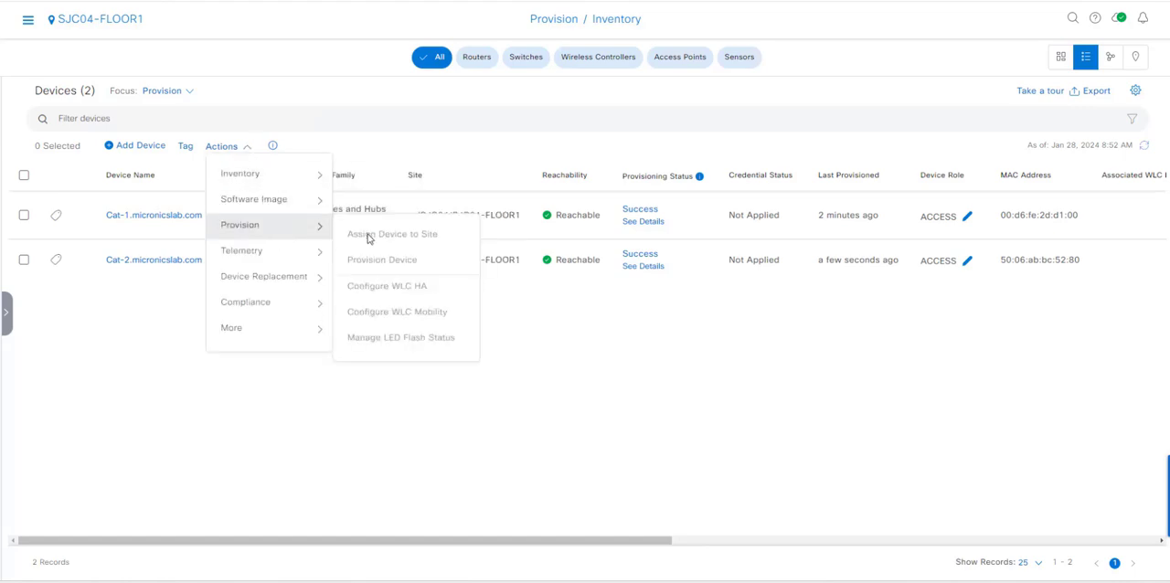
{"action": "left_click", "coordinate": [616, 337]}
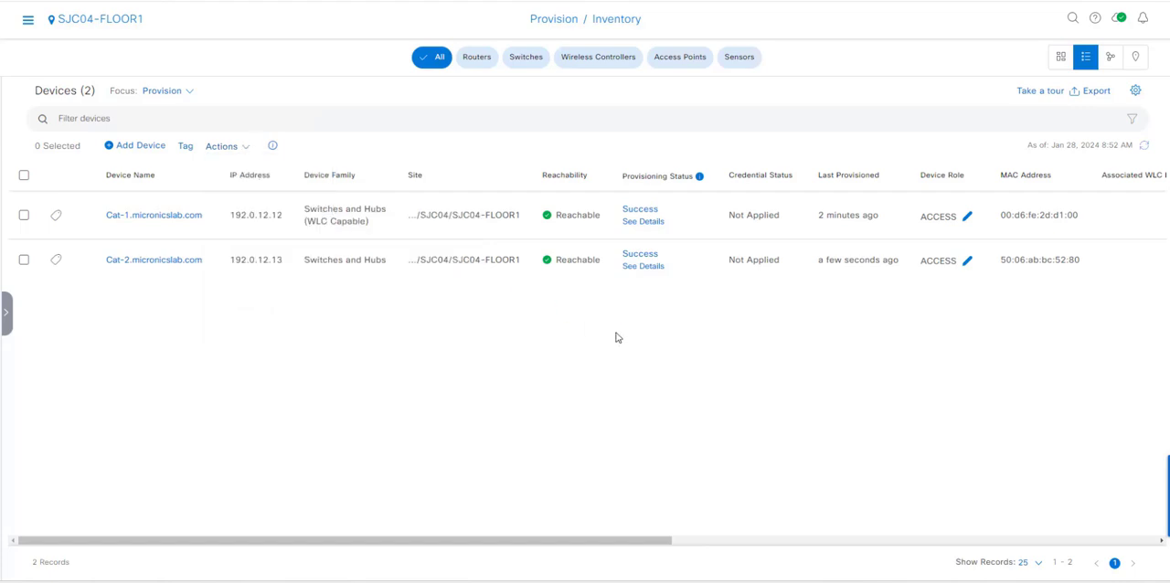
Step: Go to the DNA Center home page and examine the Assurance Summary and Network Snapshot sections
{"action": "left_click", "coordinate": [32, 23]}
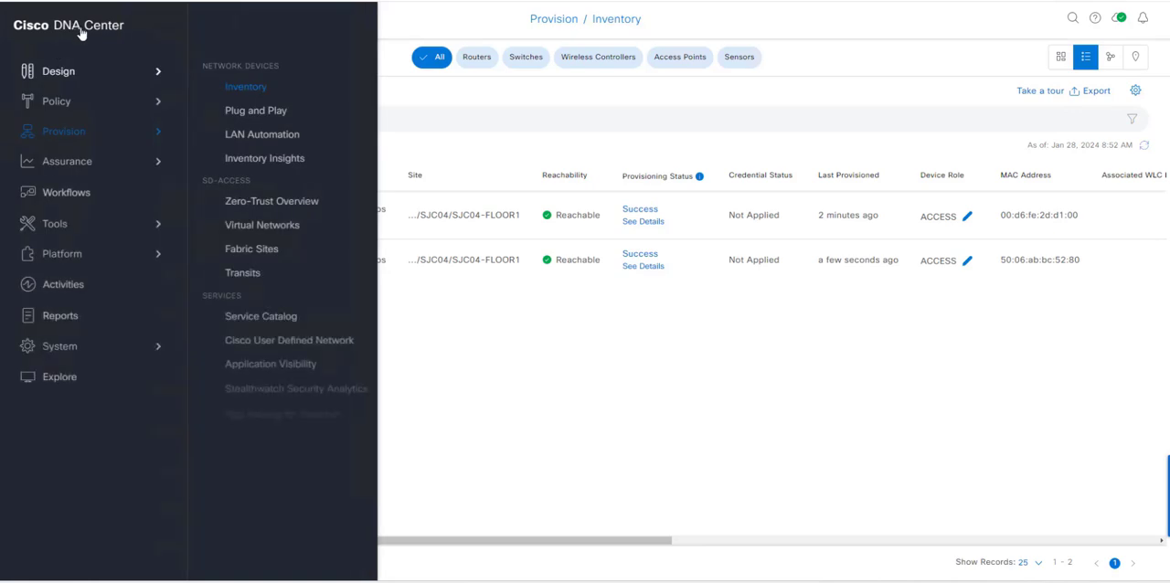
{"action": "left_click", "coordinate": [79, 28]}
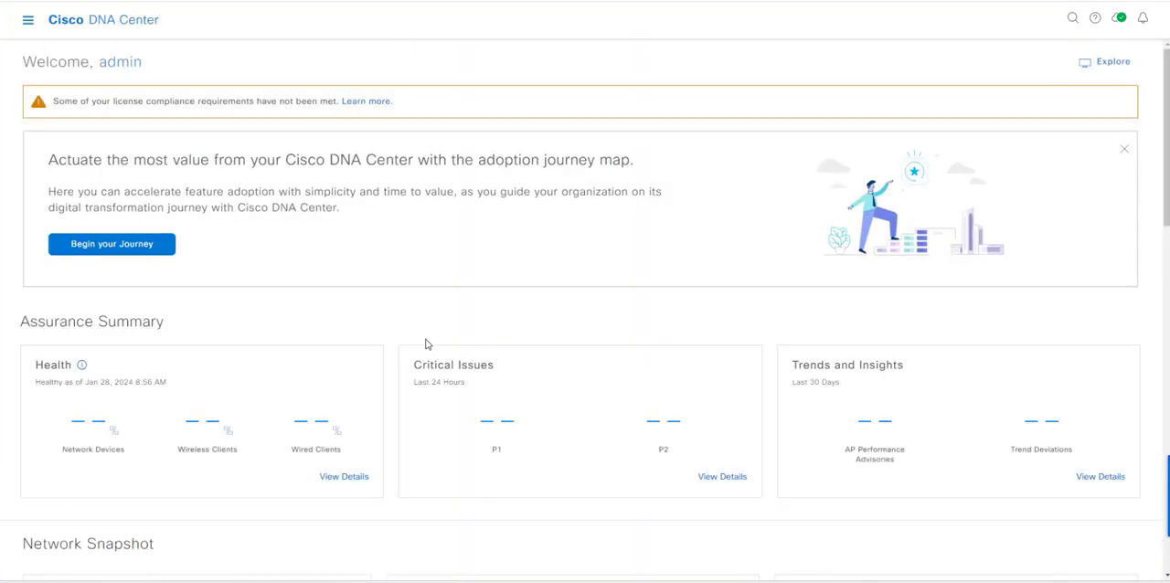
{"action": "scroll", "coordinate": [426, 342], "scroll_direction": "down", "scroll_amount": 3}
{"action": "scroll", "coordinate": [426, 343], "scroll_direction": "down", "scroll_amount": 4}
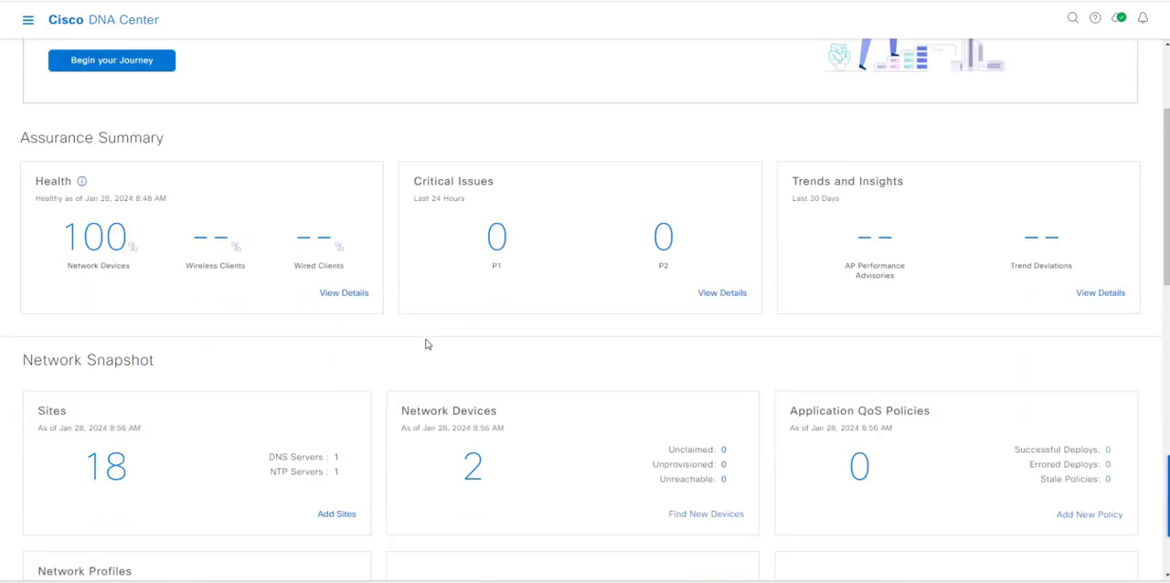